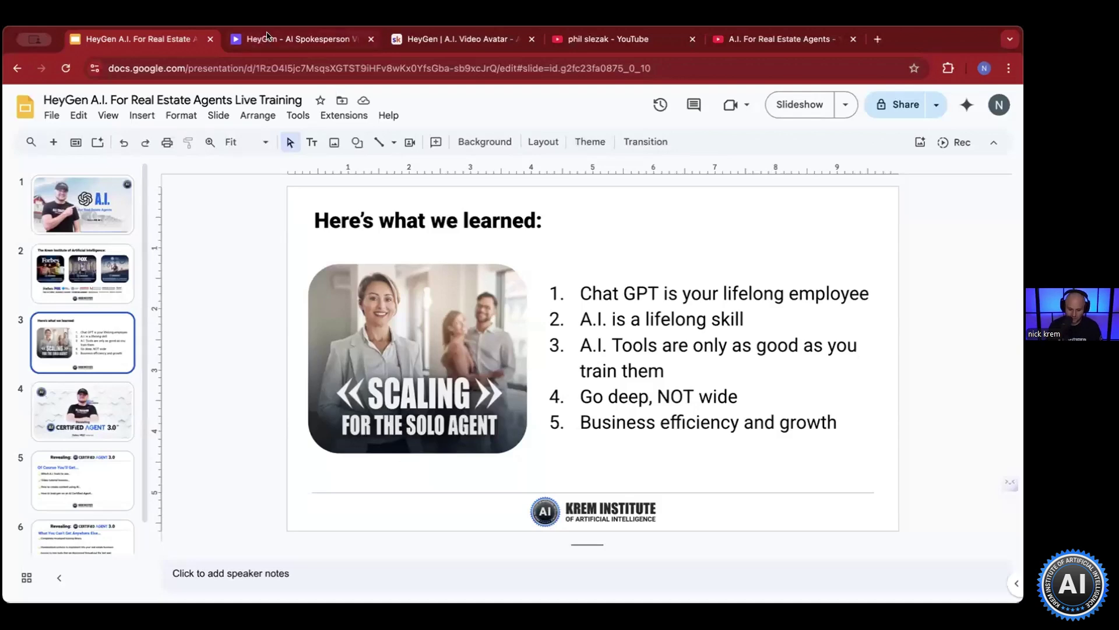
- Switch to HeyGen and open its pricing to compare the monthly Free, Creator, Team and Enterprise plans
click(300, 39)
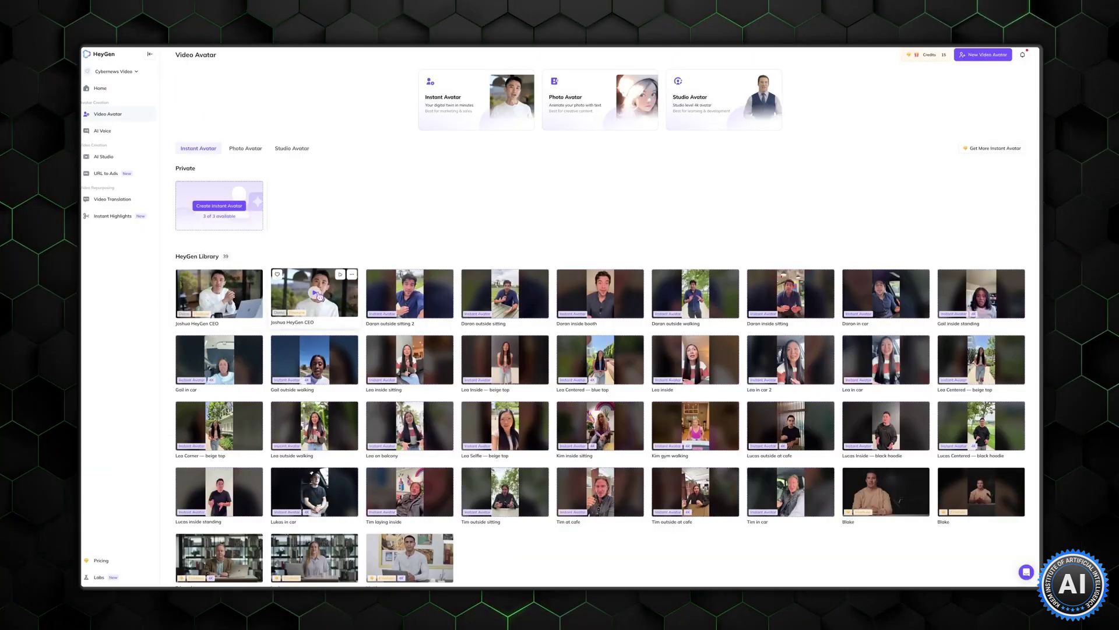
click(320, 294)
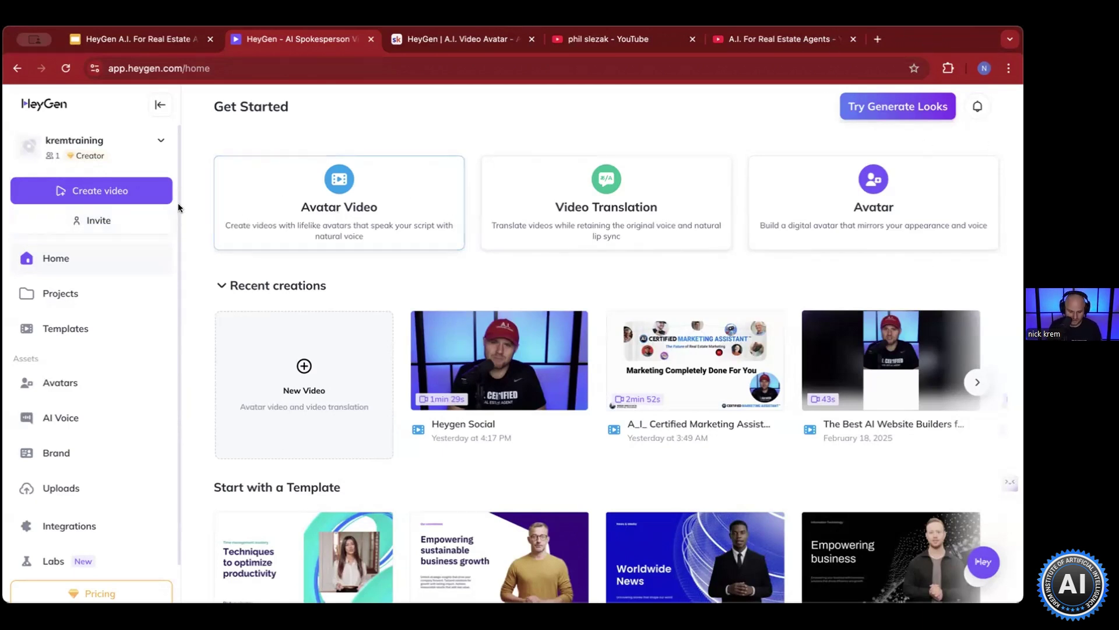
click(91, 149)
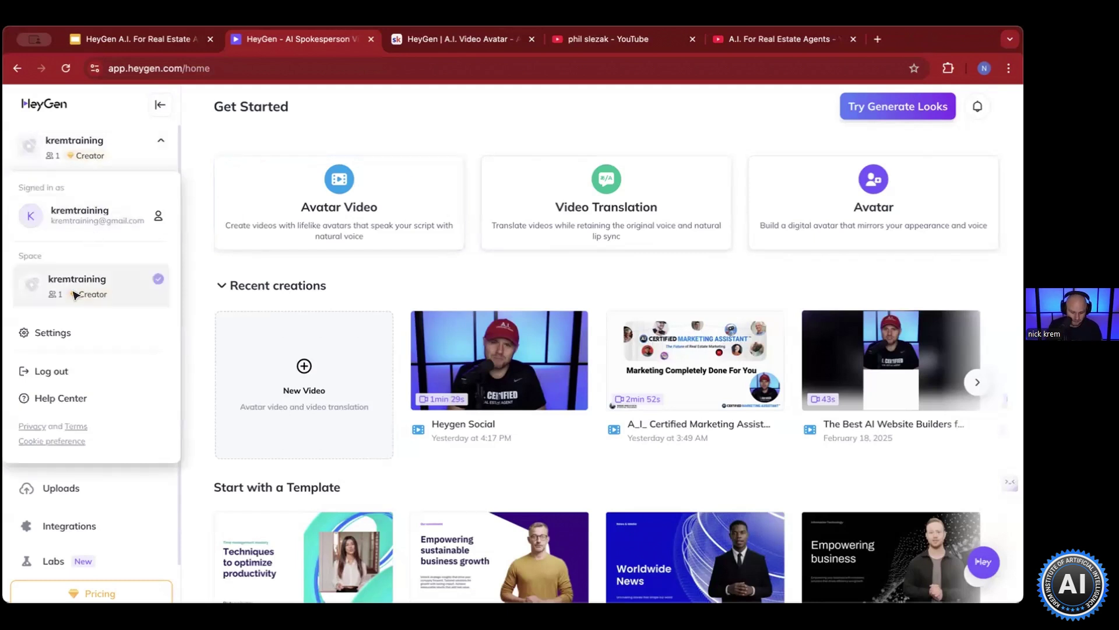
click(108, 160)
scroll(94, 408, down, 1)
click(91, 553)
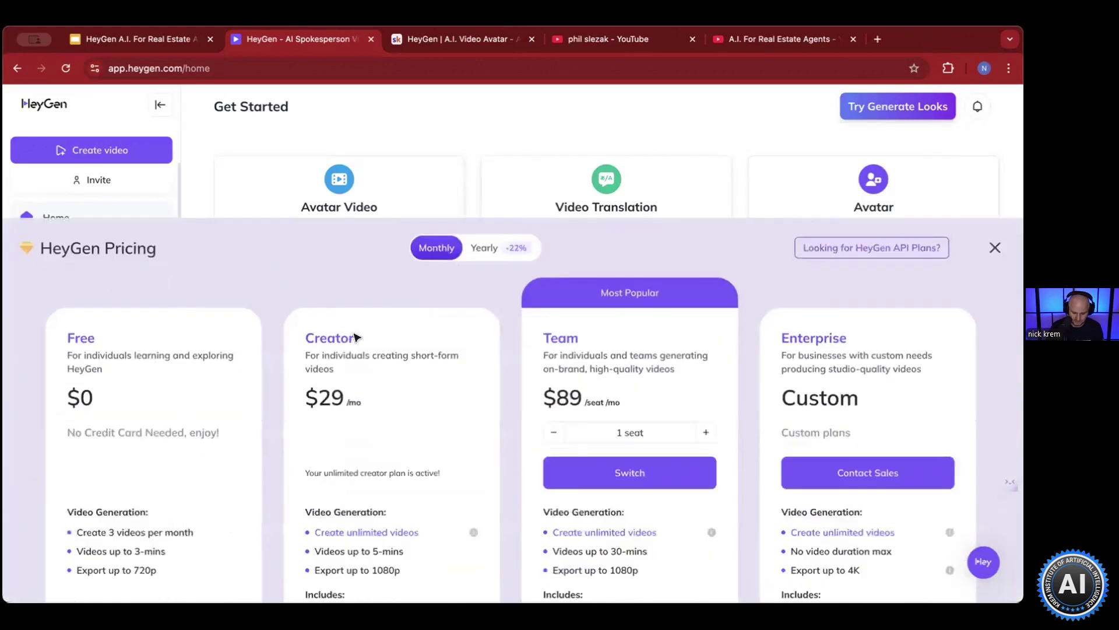
scroll(513, 234, down, 2)
scroll(513, 233, up, 2)
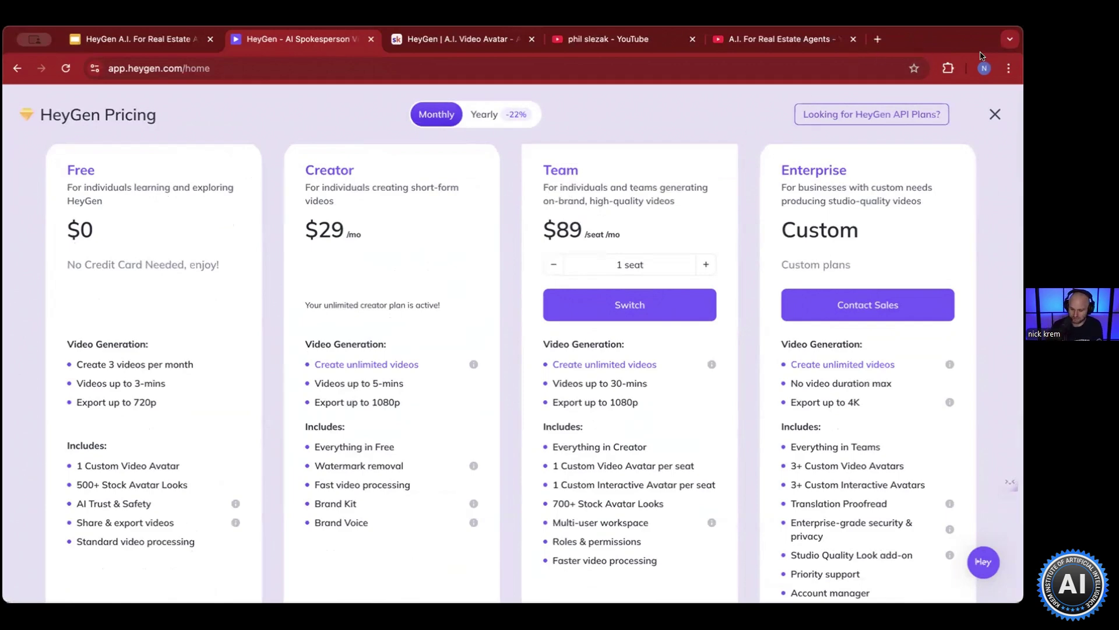
- Switch to the YouTube search results, open the Real Estate Talk channel and browse its videos
click(607, 38)
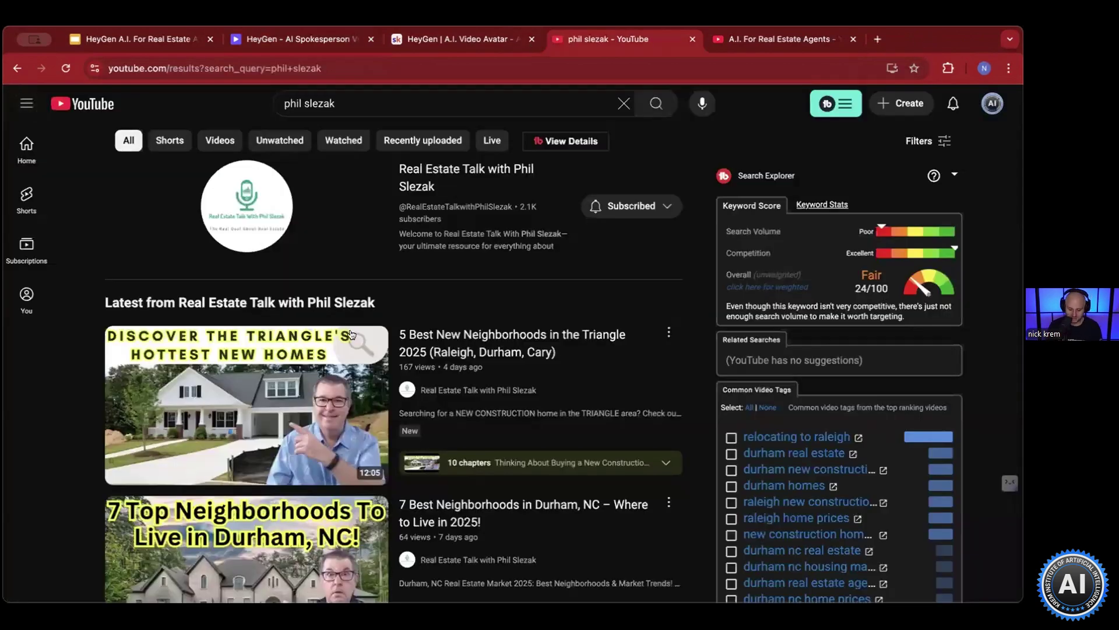
scroll(260, 183, down, 1)
click(260, 183)
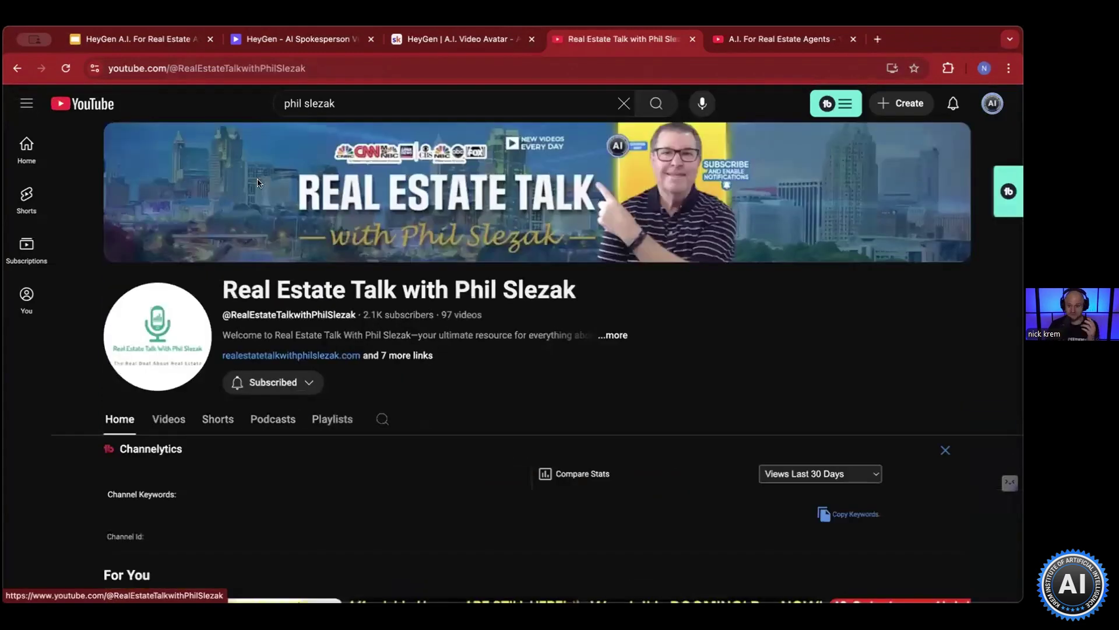
scroll(667, 345, down, 5)
scroll(667, 346, down, 8)
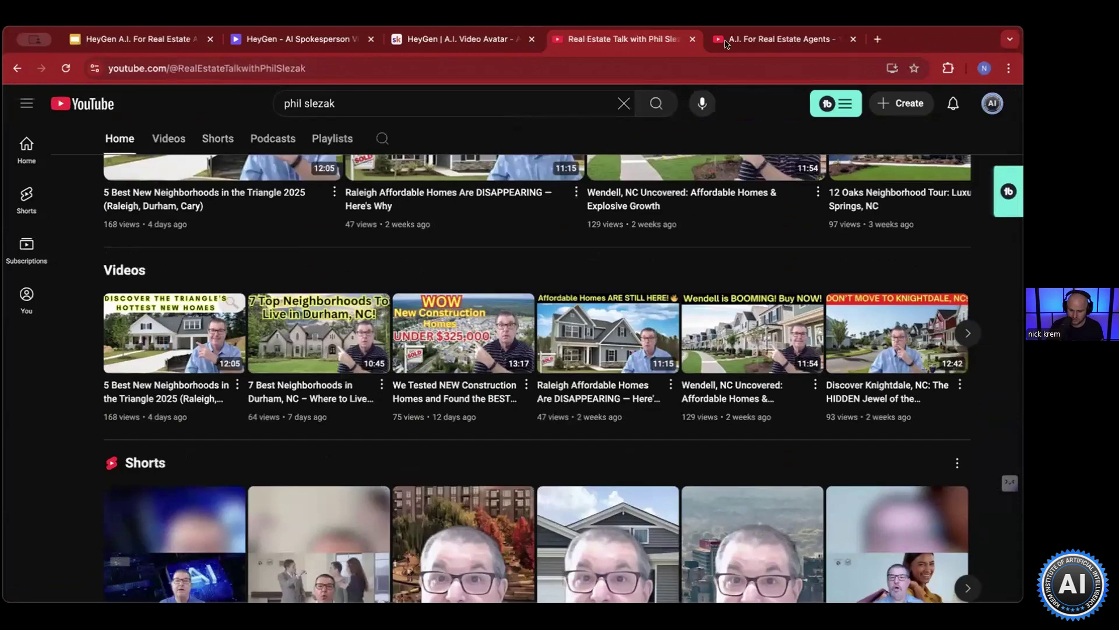
click(969, 333)
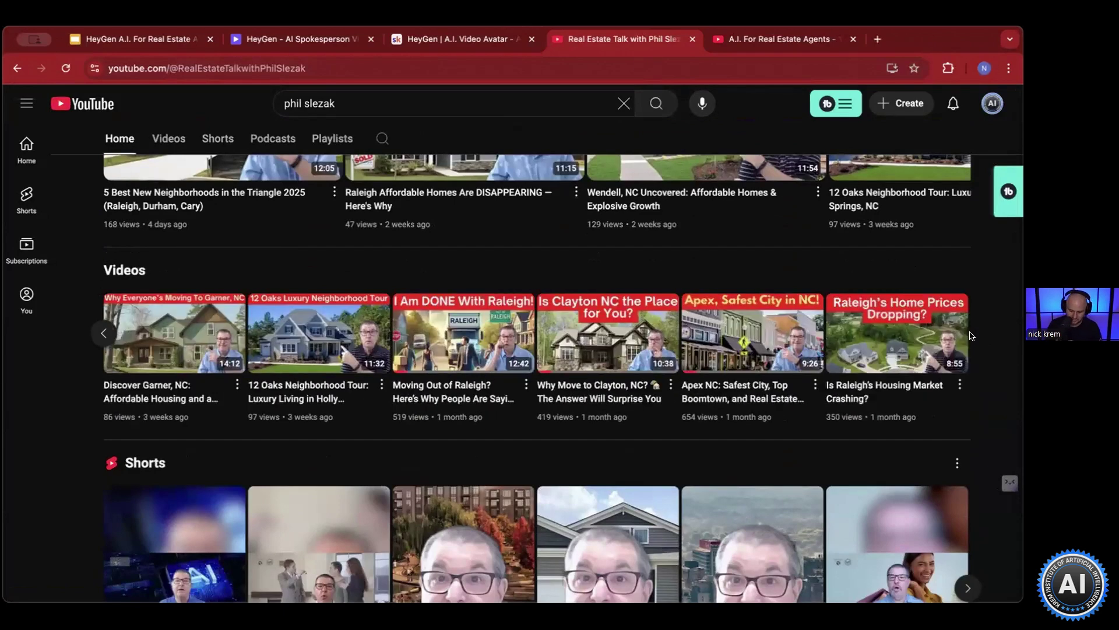
- Watch the opening of "Is Raleigh's Housing Market Crashing?" past the ad, like the video, and return to the channel page
click(944, 335)
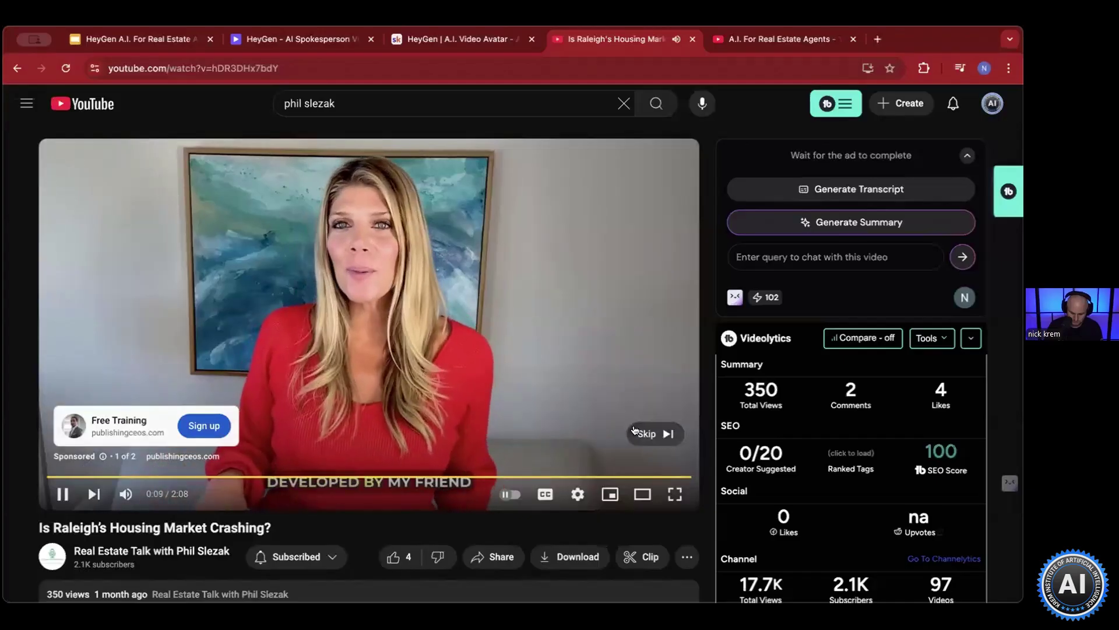
click(655, 432)
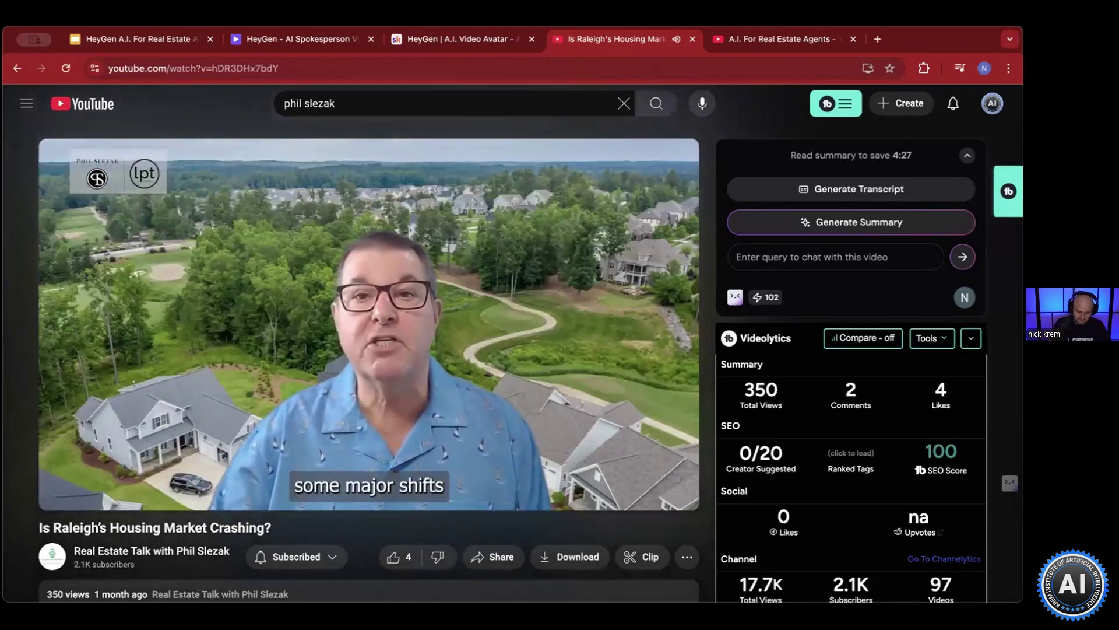
mouse_move(481, 456)
click(393, 557)
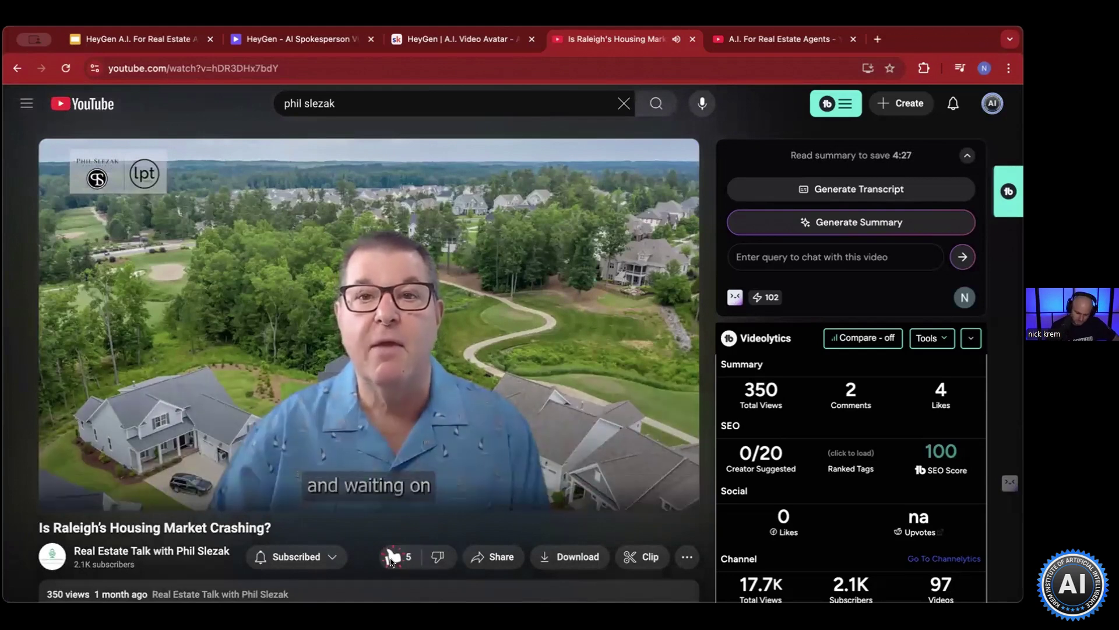
click(590, 355)
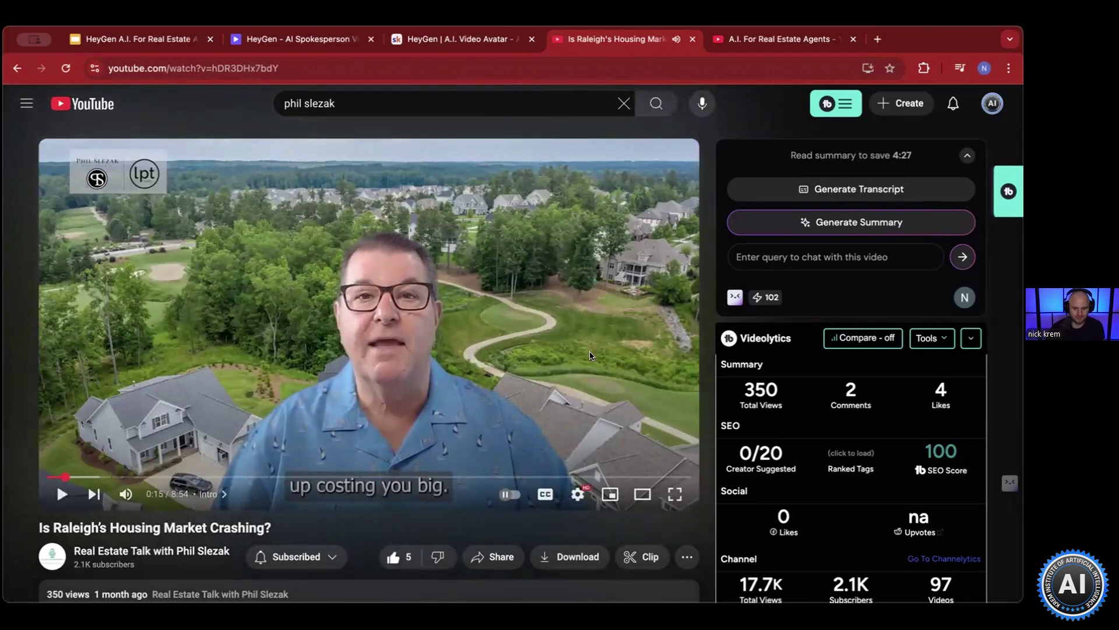
click(17, 68)
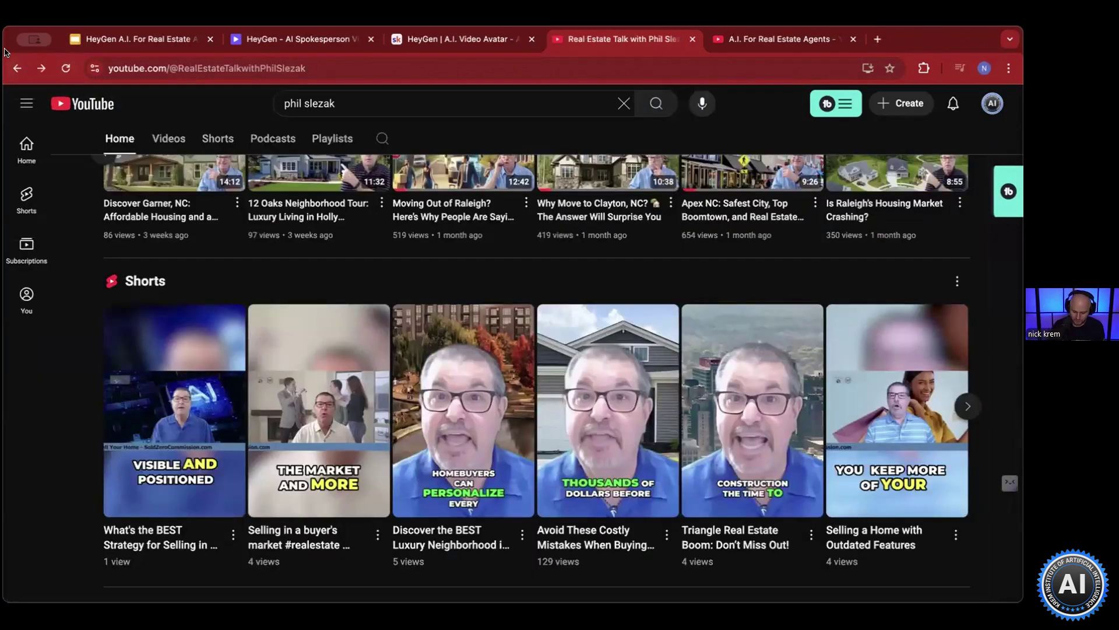
scroll(420, 292, up, 15)
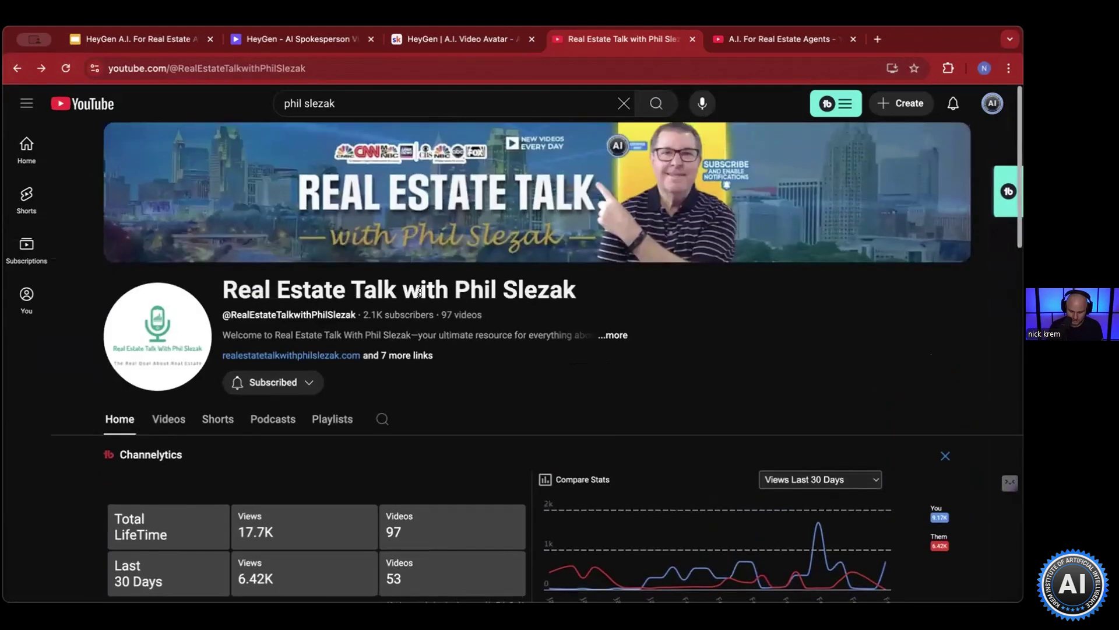
- Return to HeyGen, close the pricing, and view the avatar add-ons offered for creating another video avatar
click(237, 39)
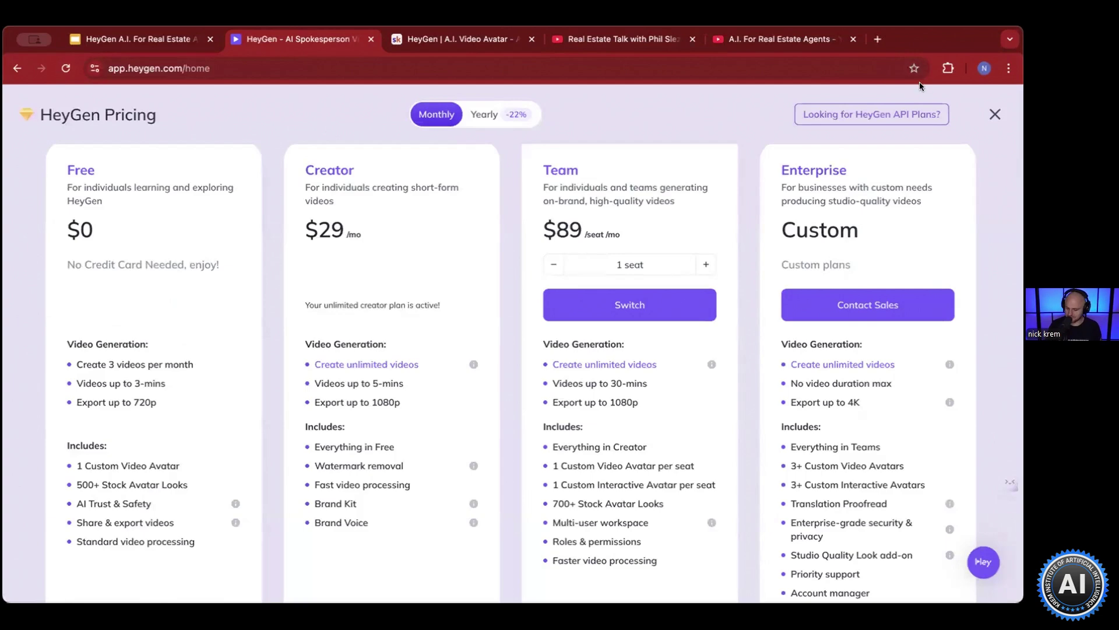
click(993, 114)
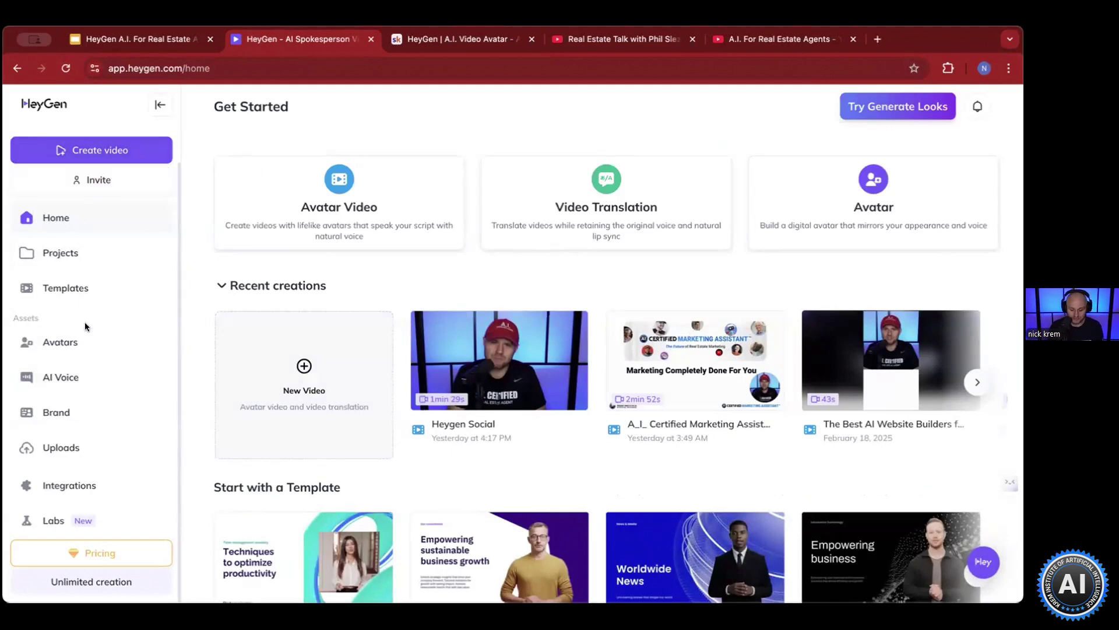
click(72, 343)
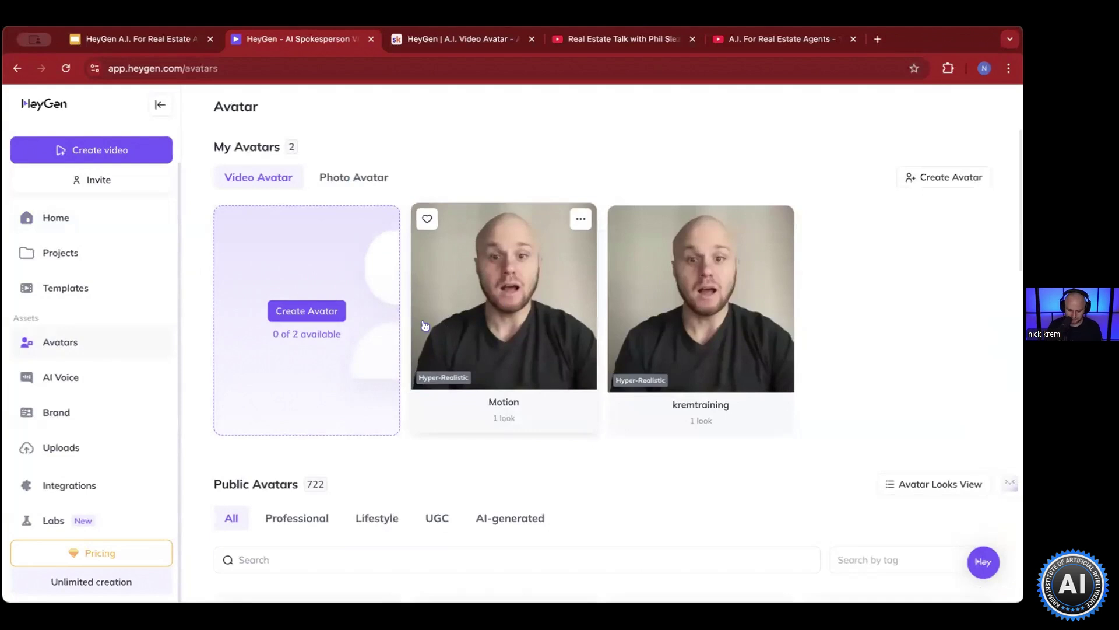
click(337, 307)
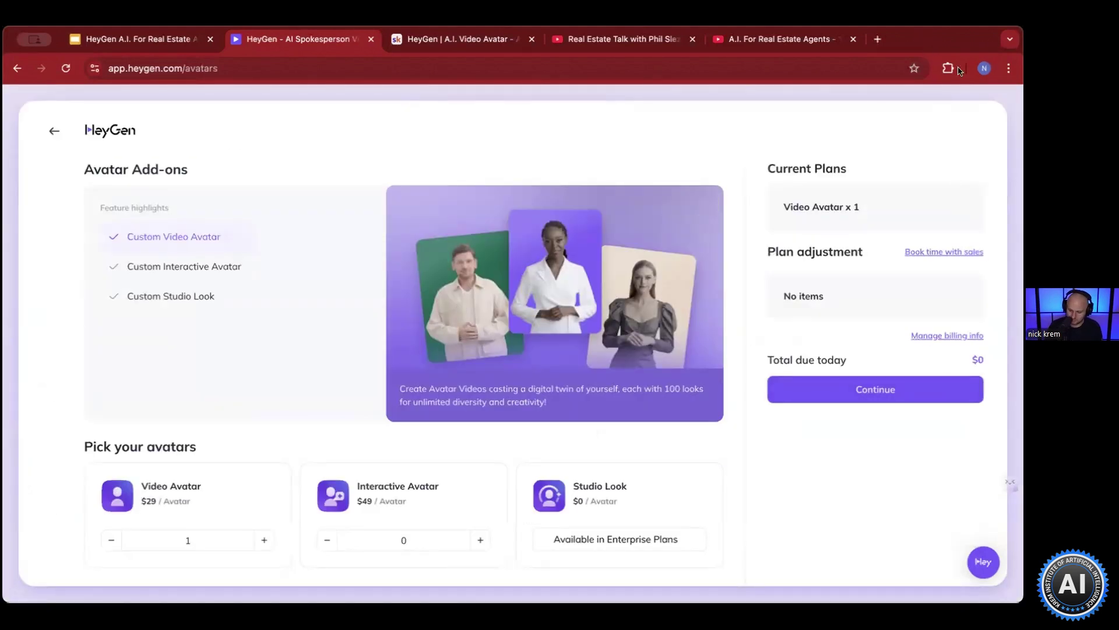
click(54, 131)
click(19, 69)
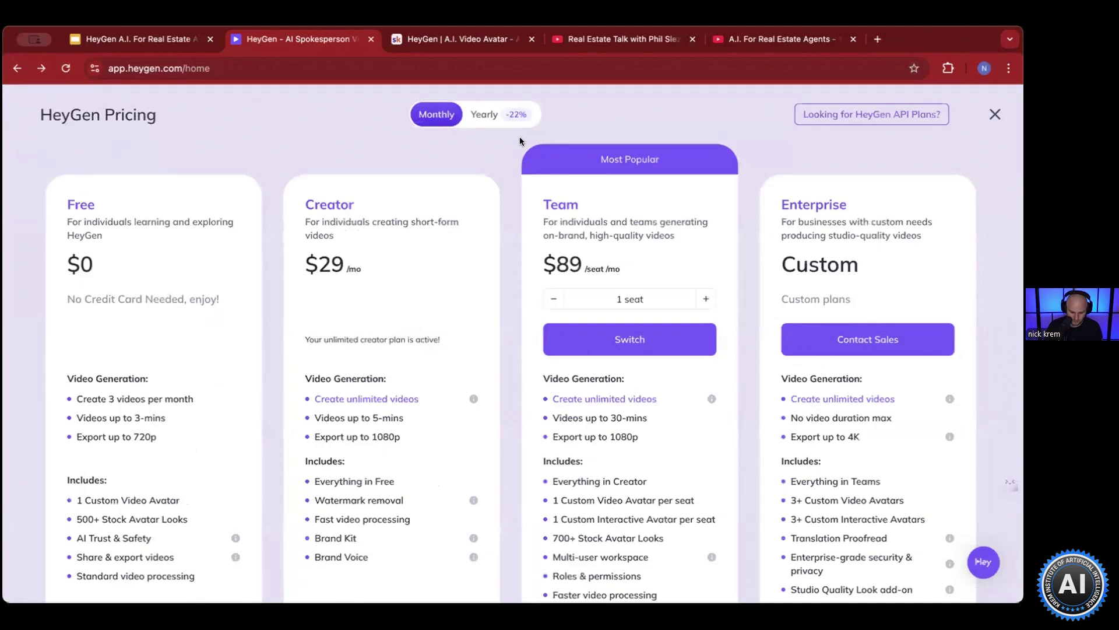
- Load heygen.com and open the looks of the second custom video avatar under My Avatars
click(206, 65)
text(heygen.com)
key(Return)
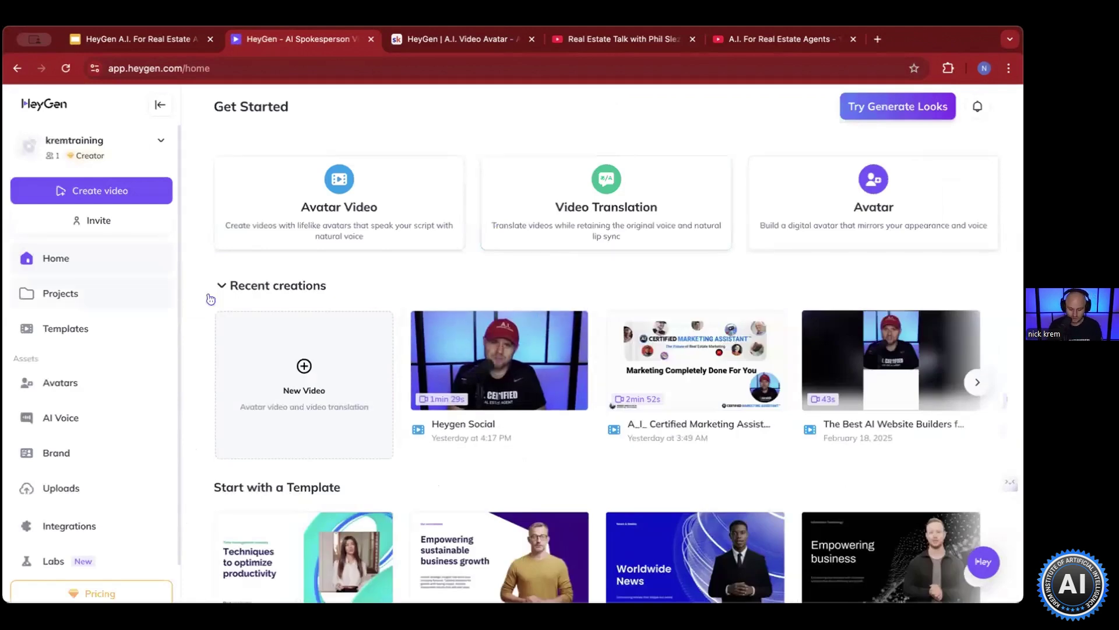
click(60, 382)
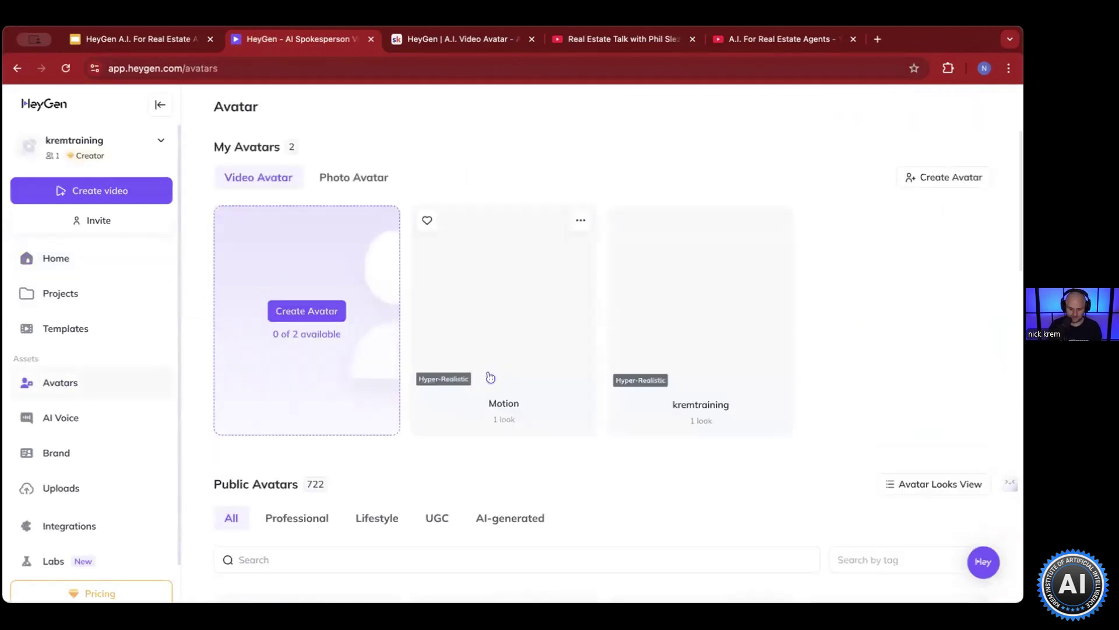
click(689, 303)
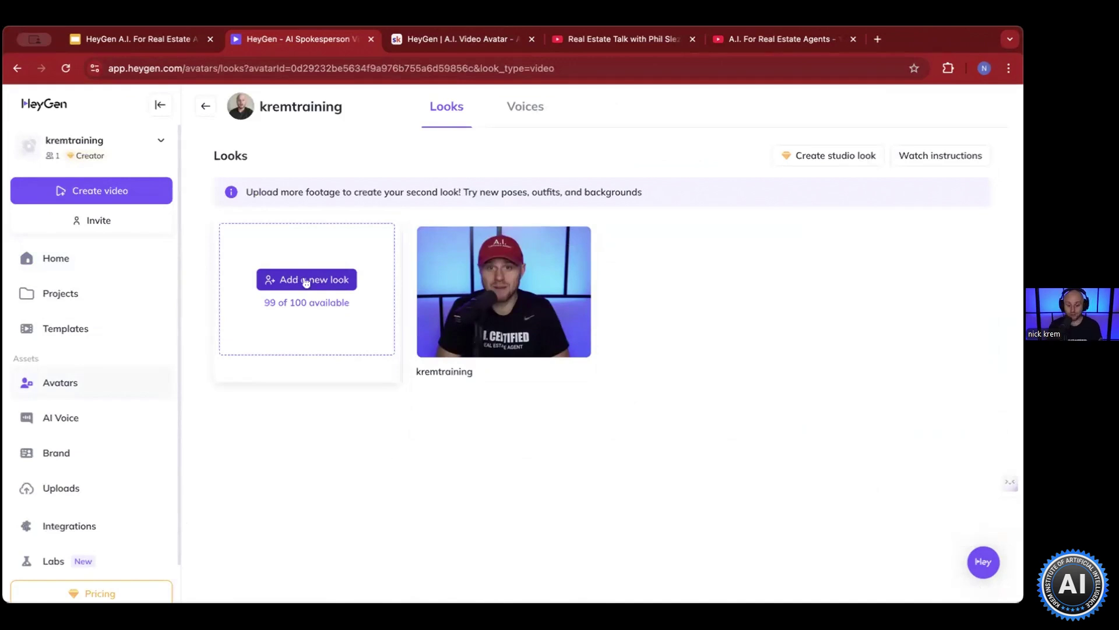
- Start a new look for this avatar and open the Upload Footage option to review its recommendations and file requirements
click(312, 284)
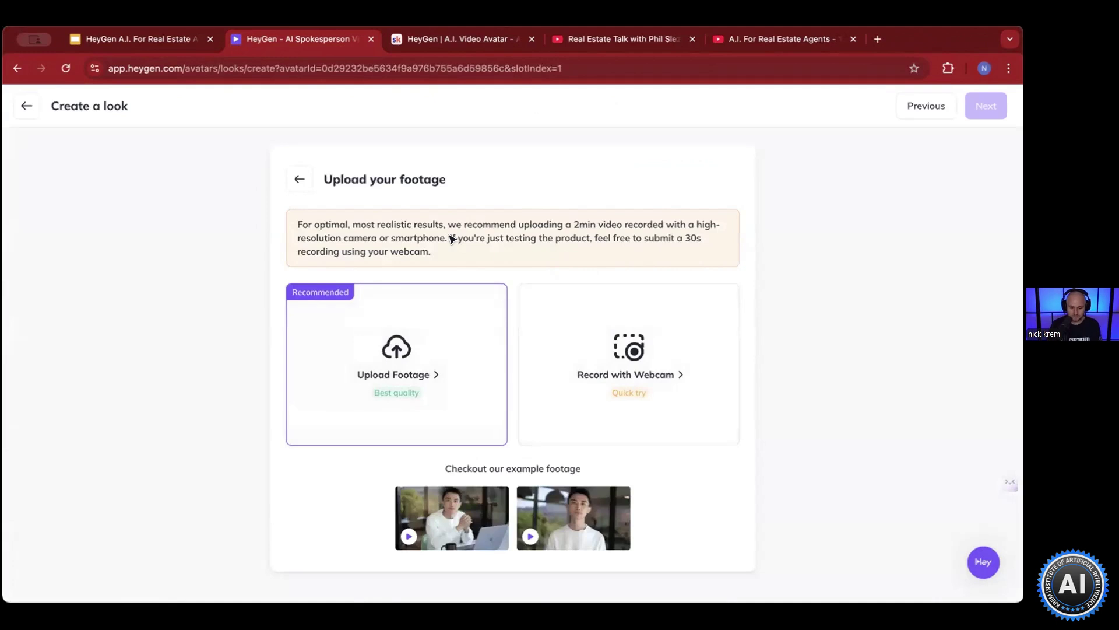
click(27, 109)
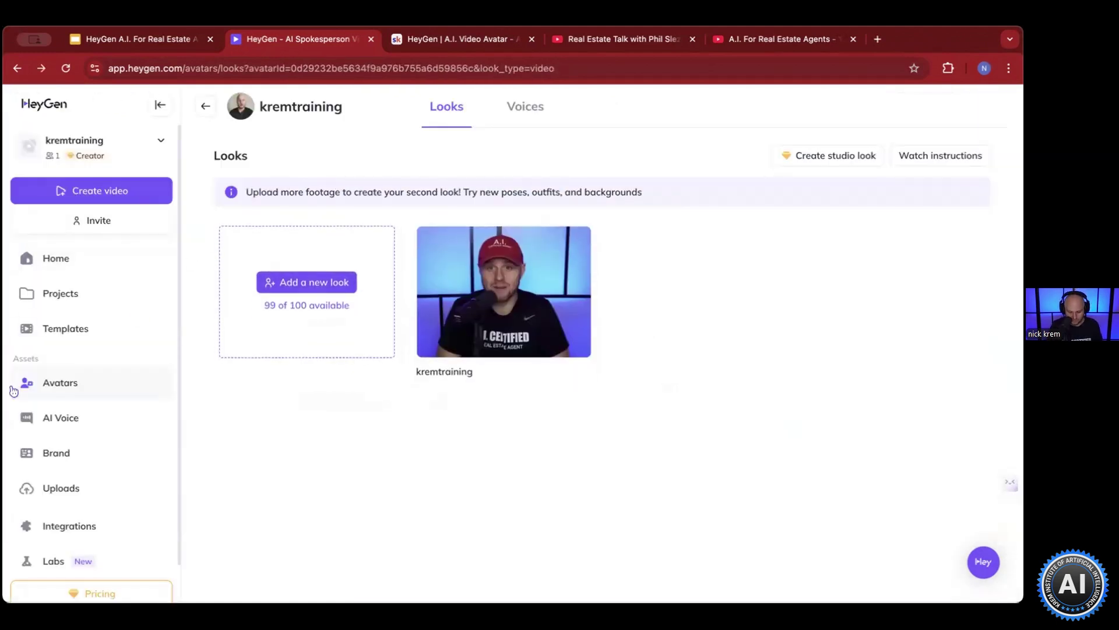
click(299, 288)
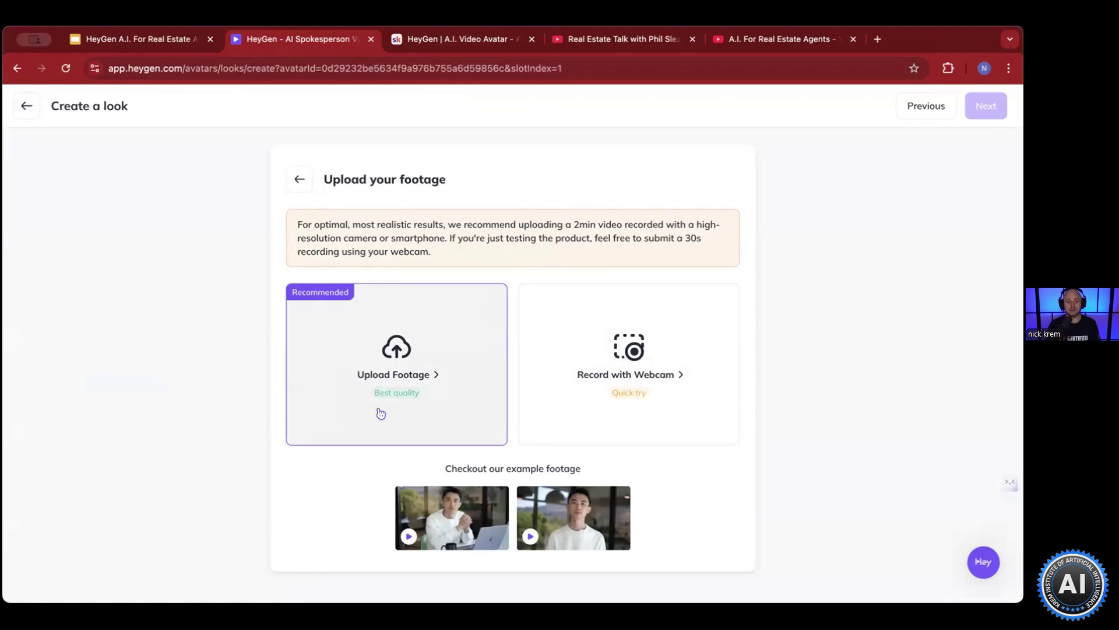
drag(492, 222, 707, 239)
click(707, 239)
click(415, 367)
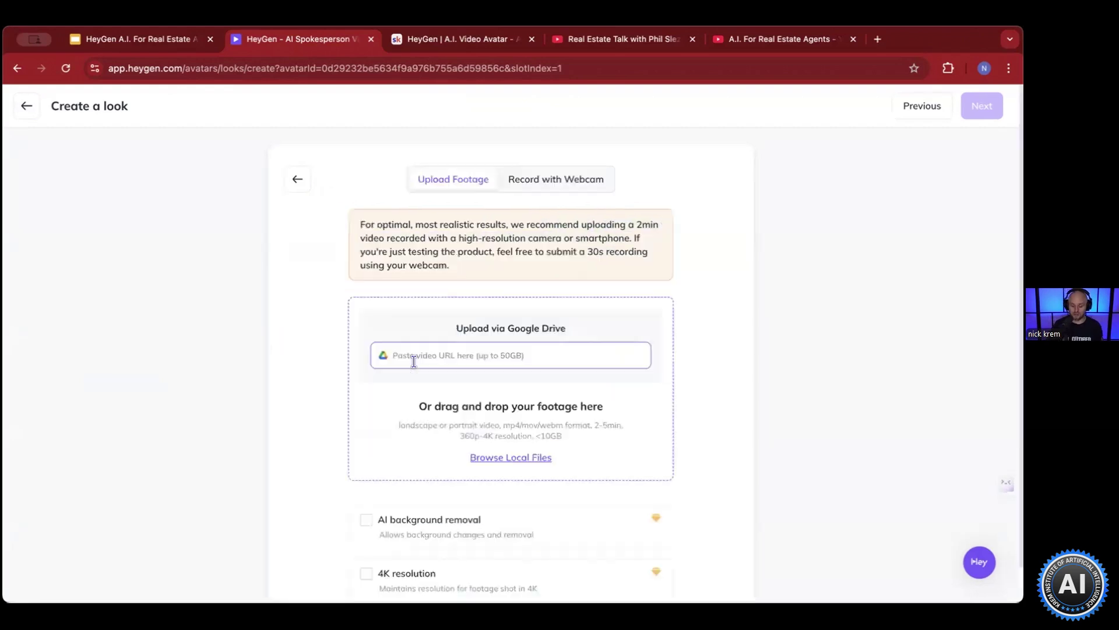
scroll(485, 350, down, 1)
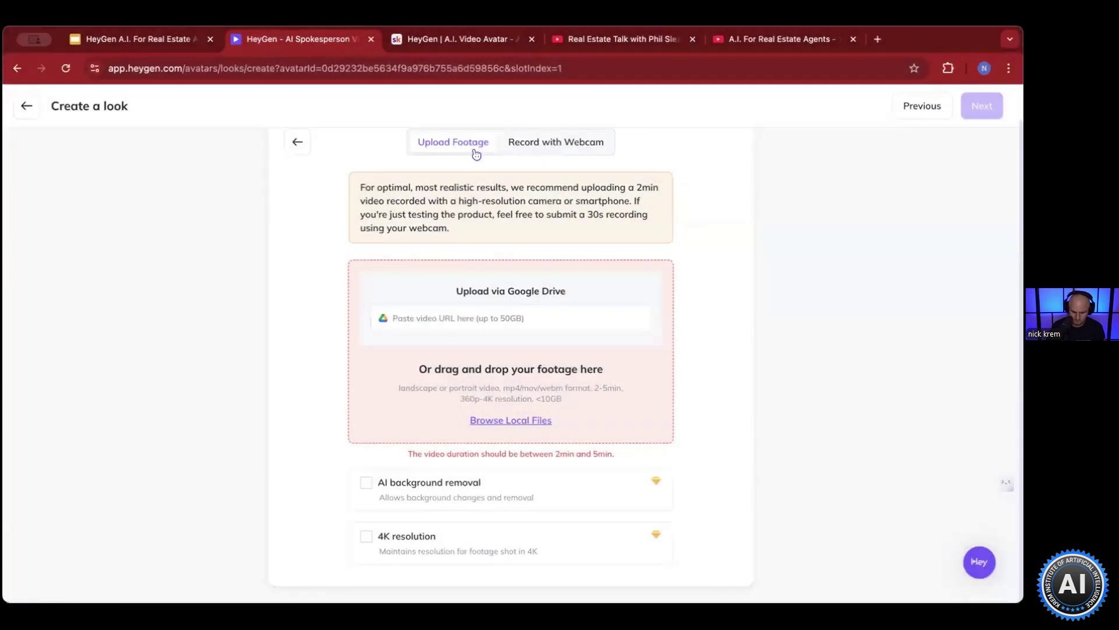
- Switch to webcam recording, turn on the camera and microphone, and record a Freestyle clip of at least 30 seconds
click(558, 144)
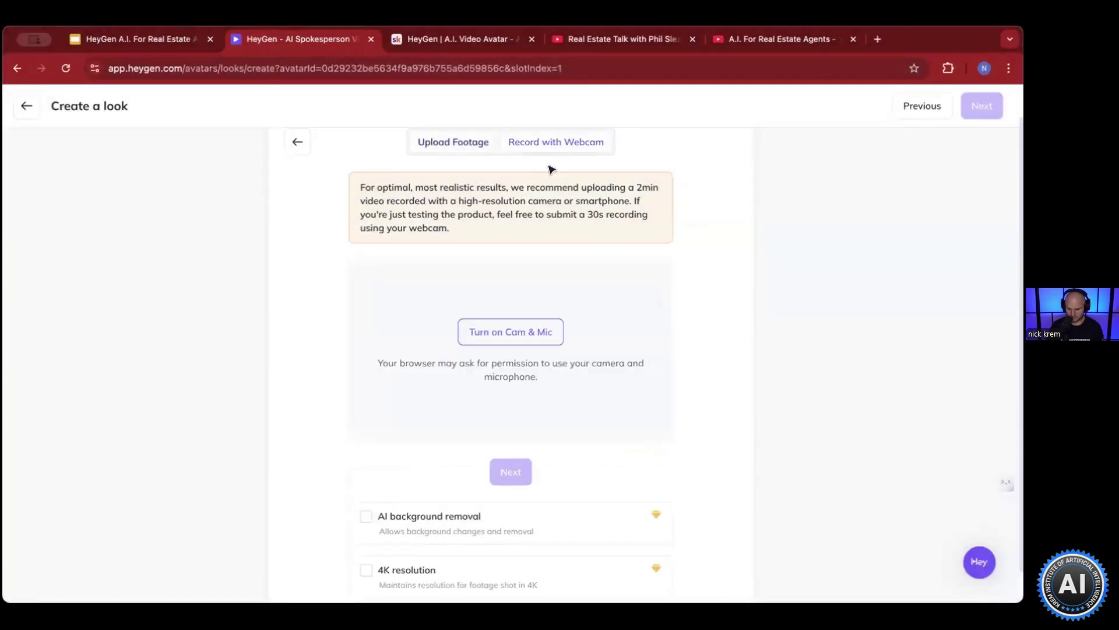
click(555, 328)
scroll(583, 408, down, 1)
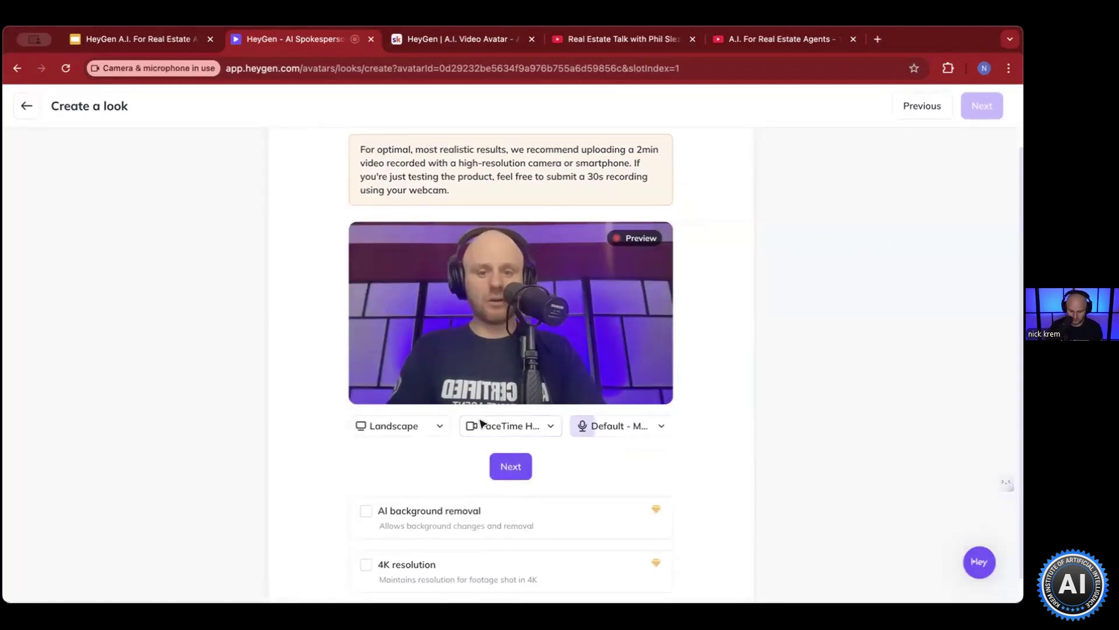
click(497, 470)
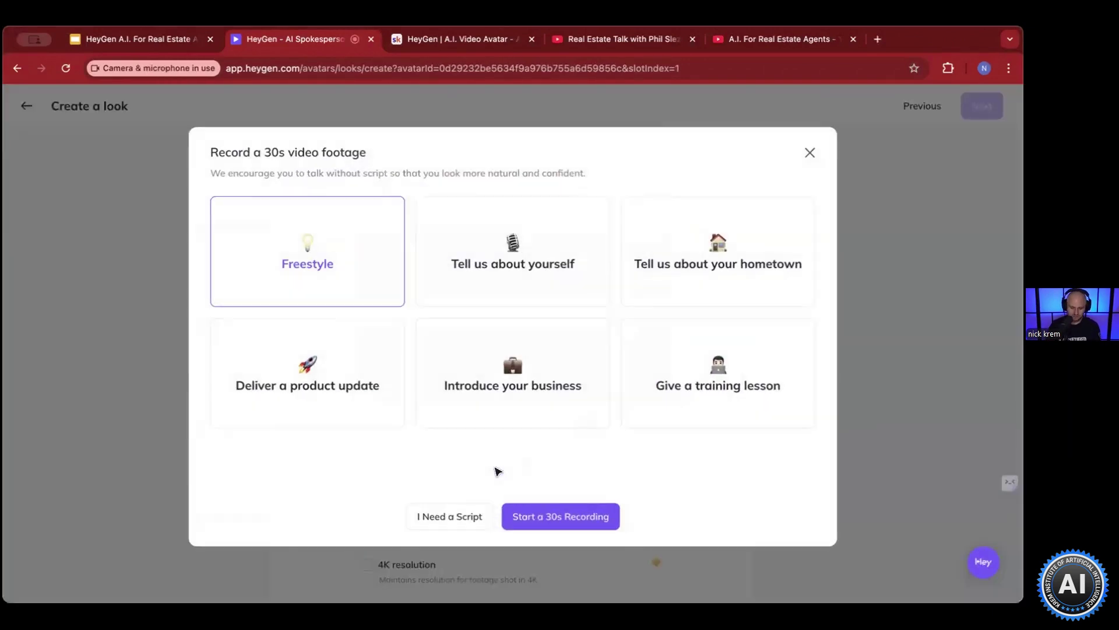
click(545, 519)
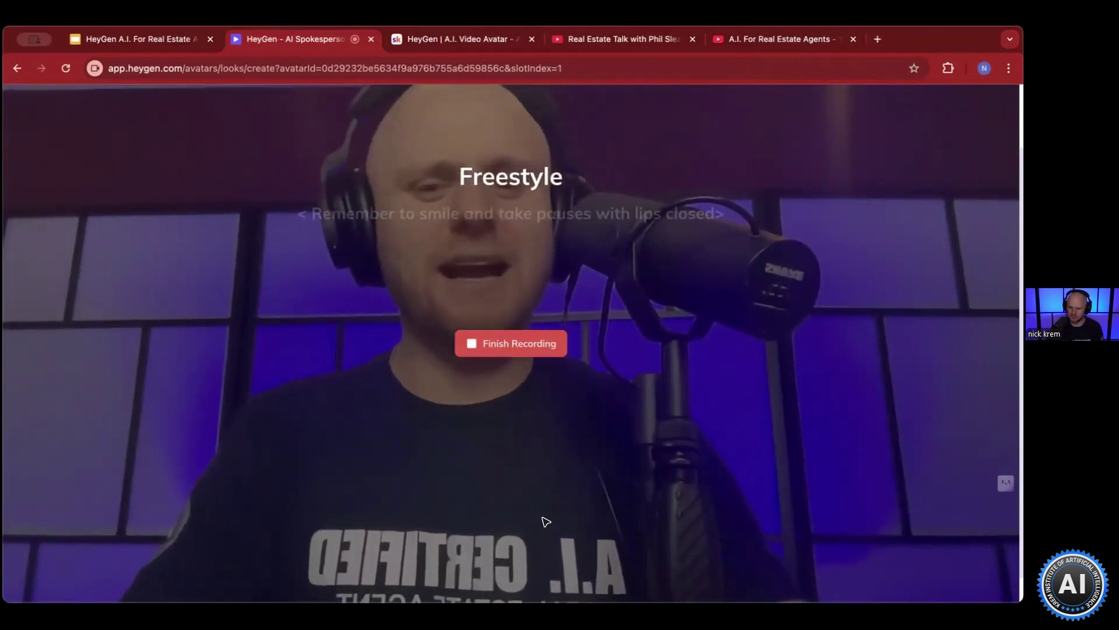
click(529, 339)
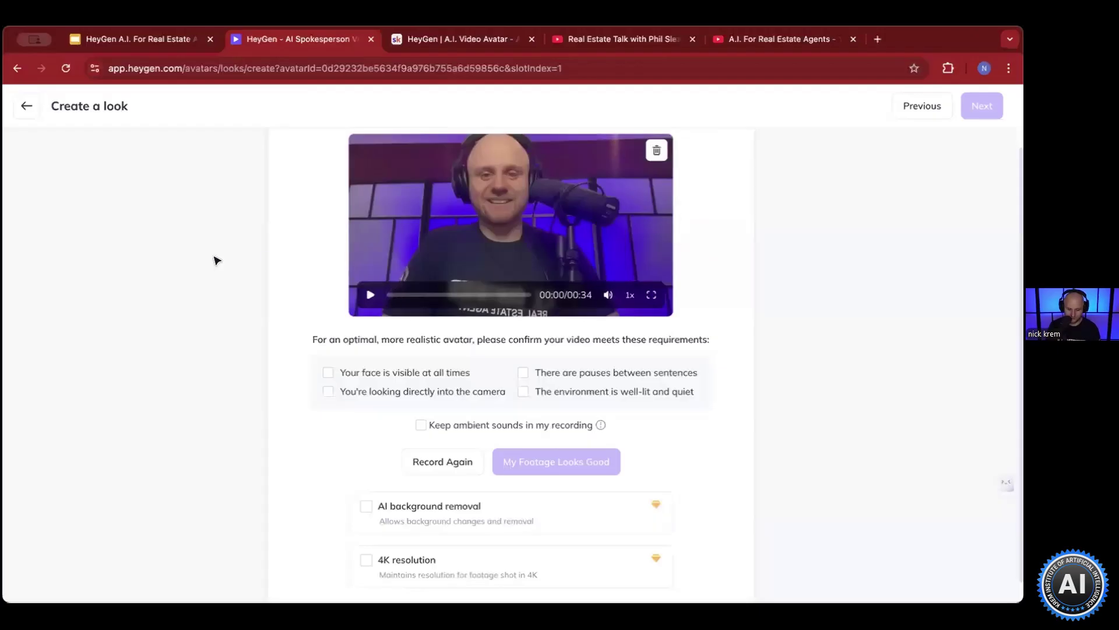
- Confirm all four footage requirements: visible face, direct look into the camera, pauses between sentences, and a well-lit, quiet environment
scroll(368, 362, down, 1)
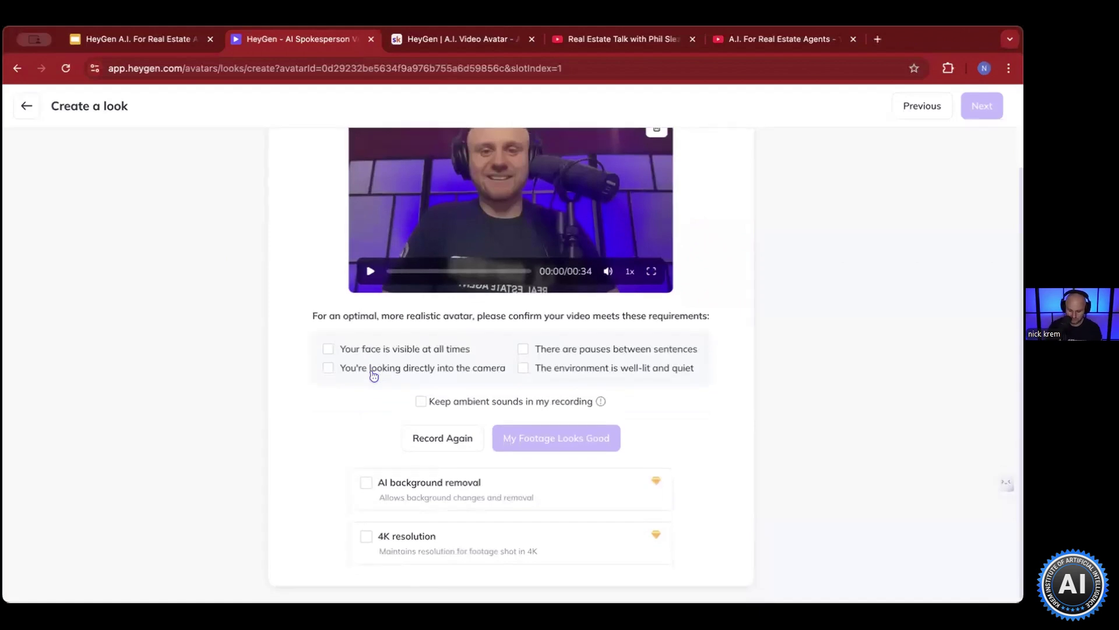
click(520, 369)
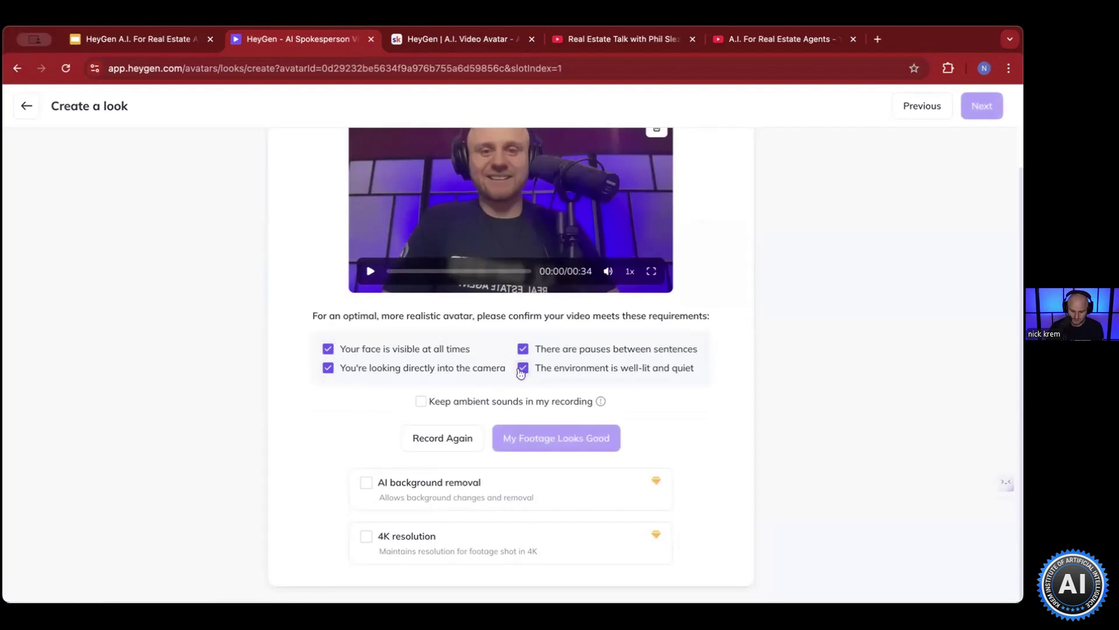
- Approve the recorded footage to finish creating the look, and return to the Avatars overview
click(516, 438)
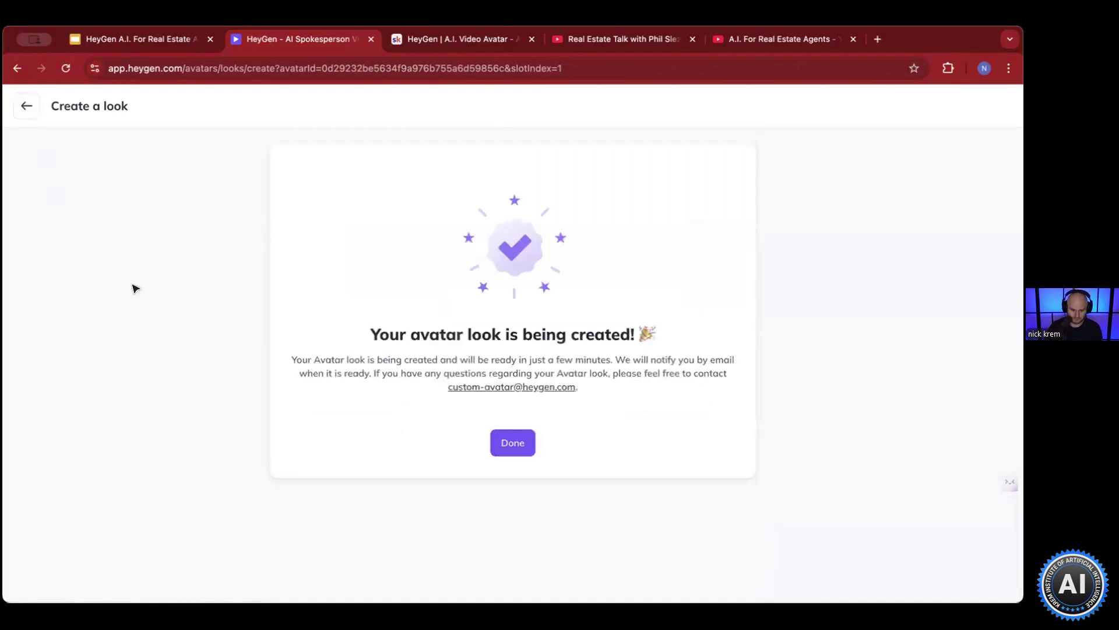
click(512, 443)
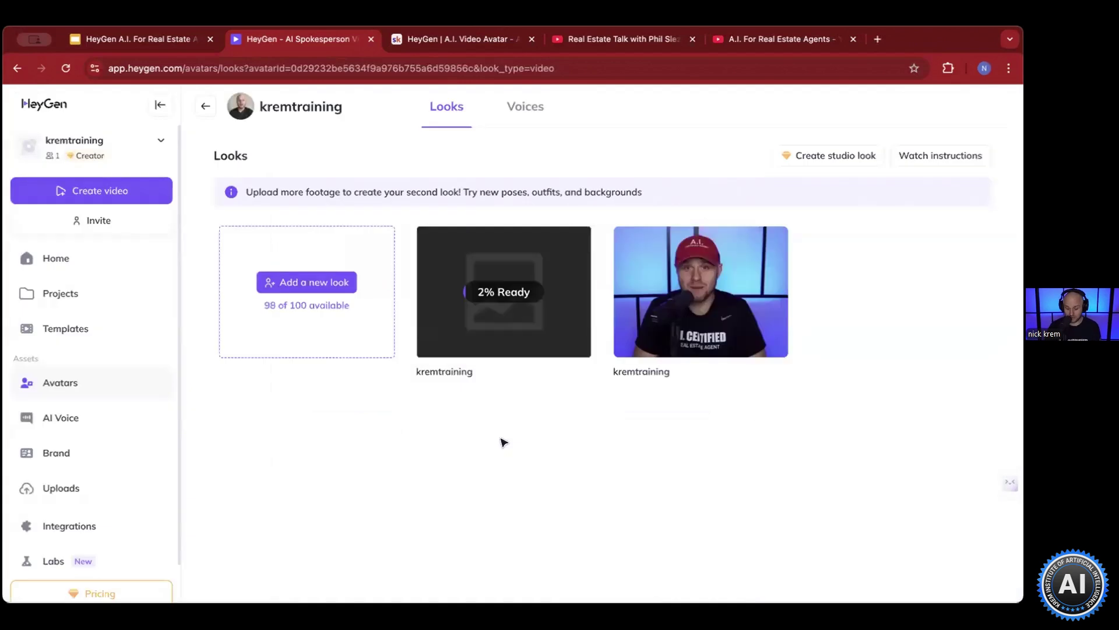
click(81, 383)
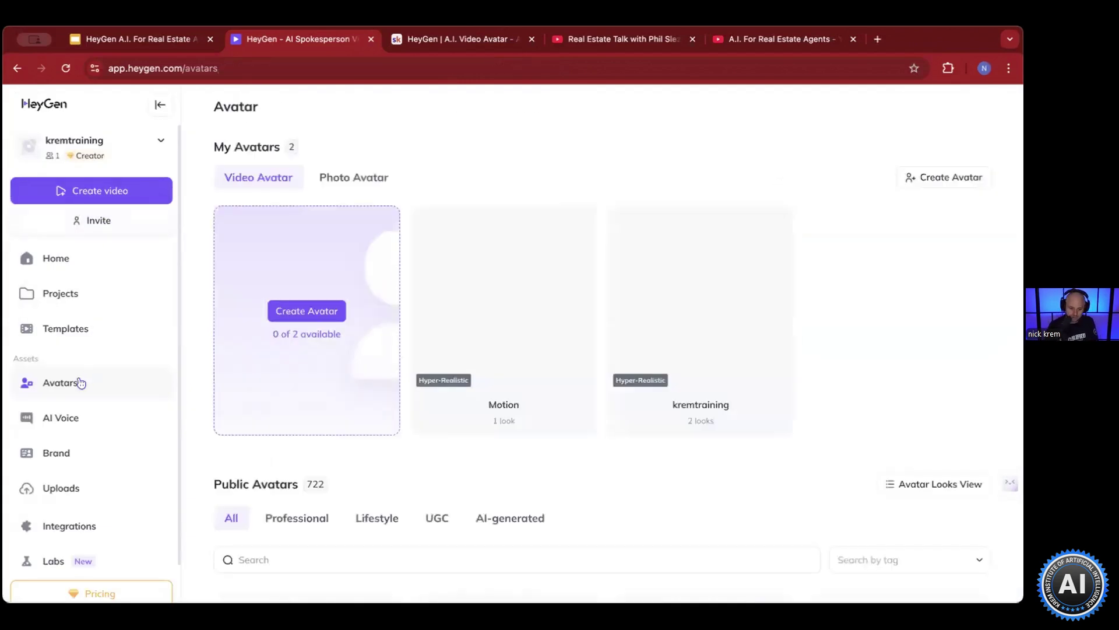
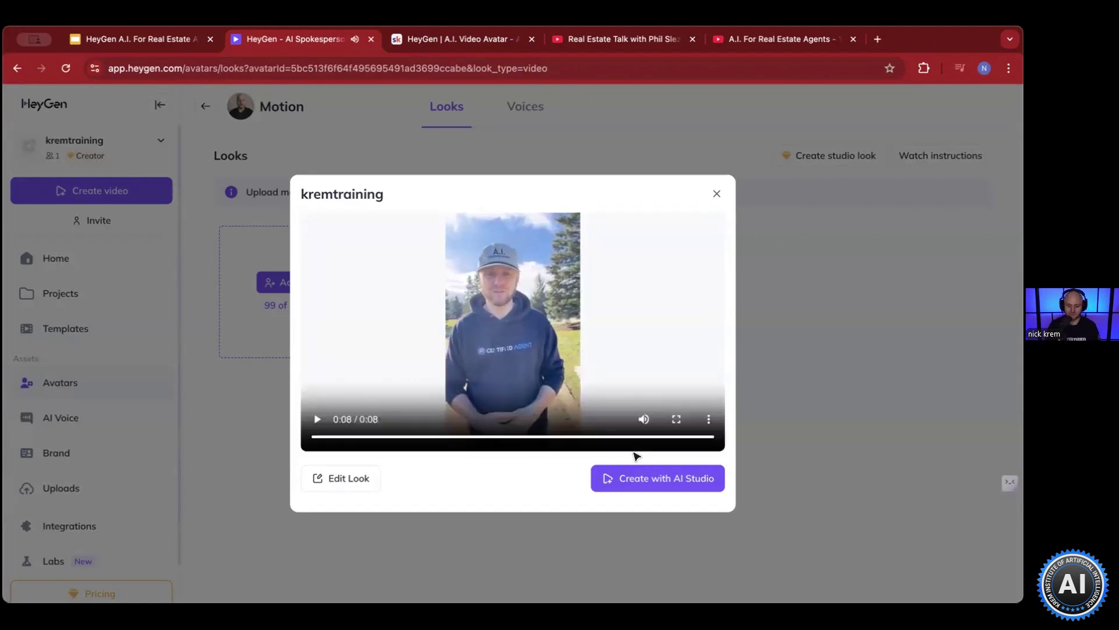
- Play the Motion avatar's look preview in full screen, and close the preview when it ends
click(674, 419)
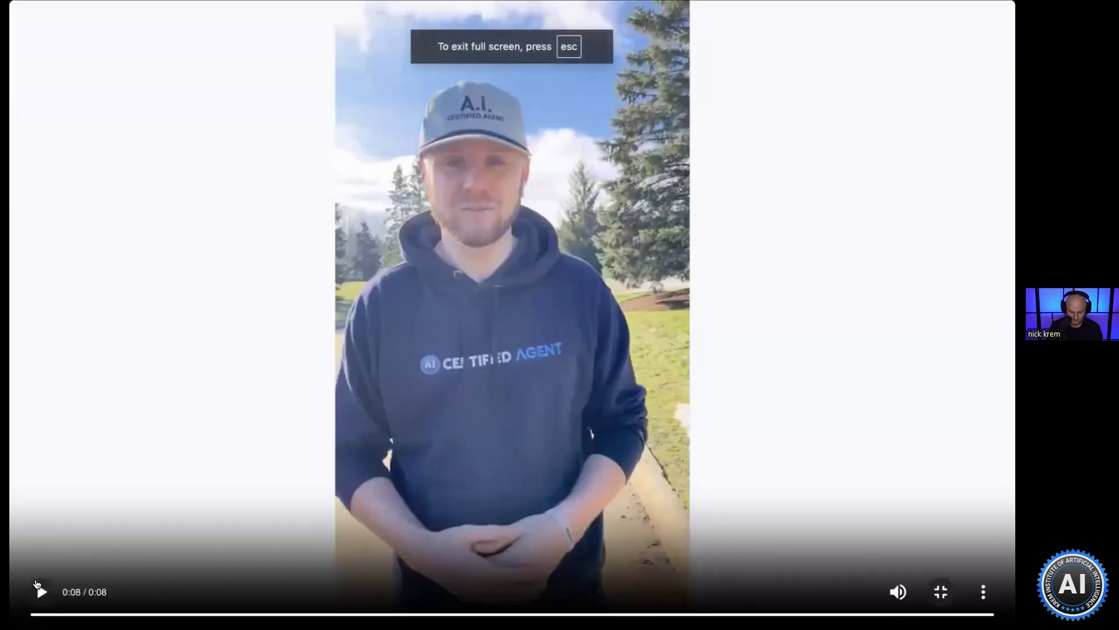
click(40, 590)
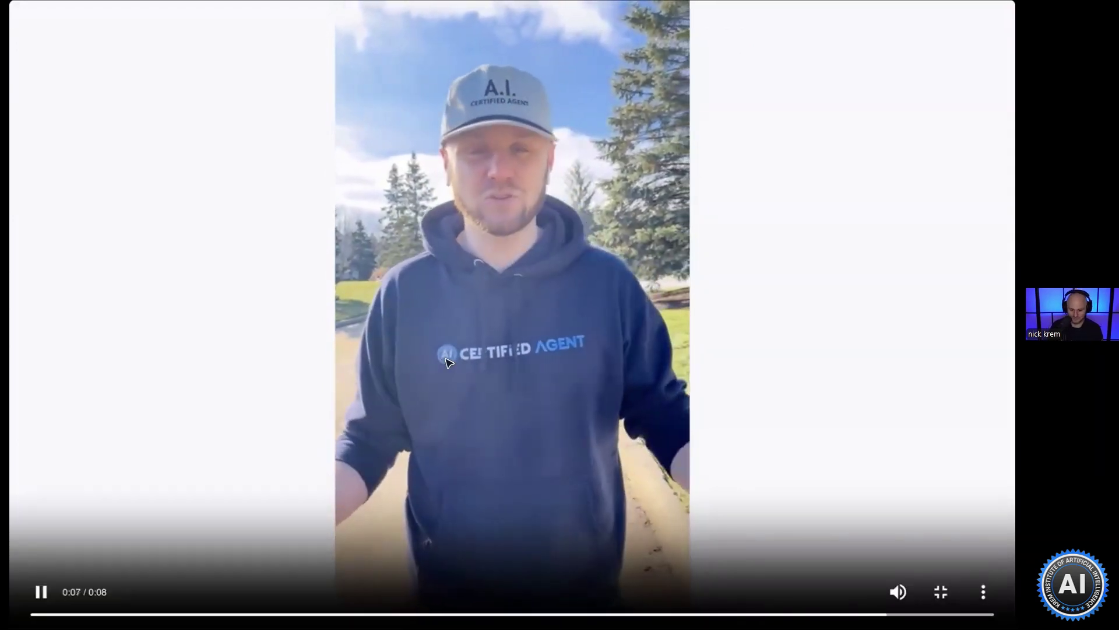
key(Escape)
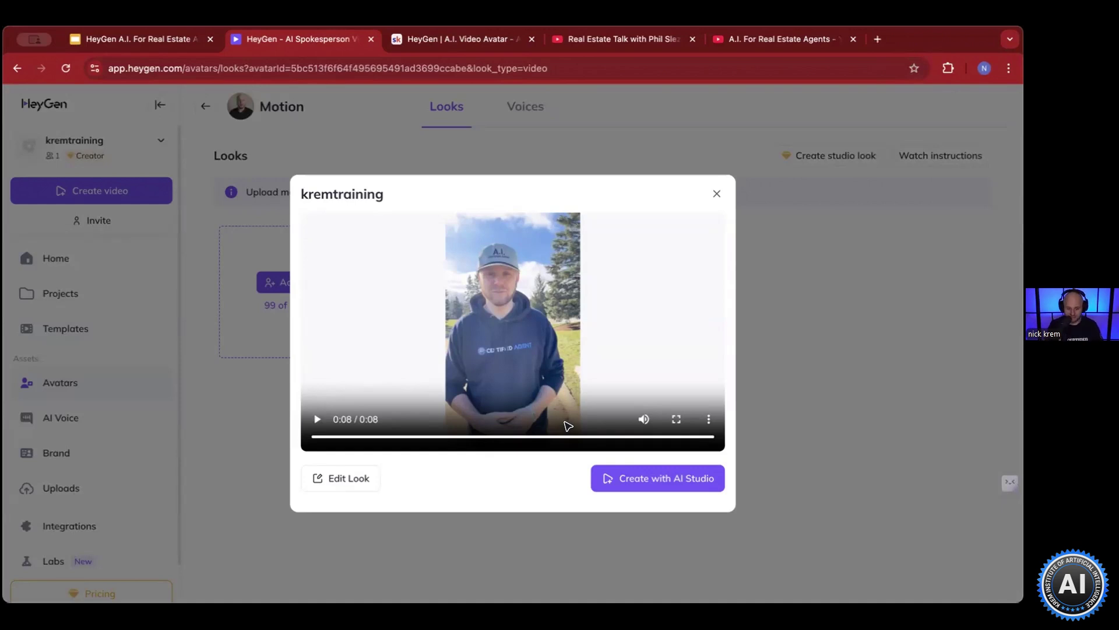
click(206, 410)
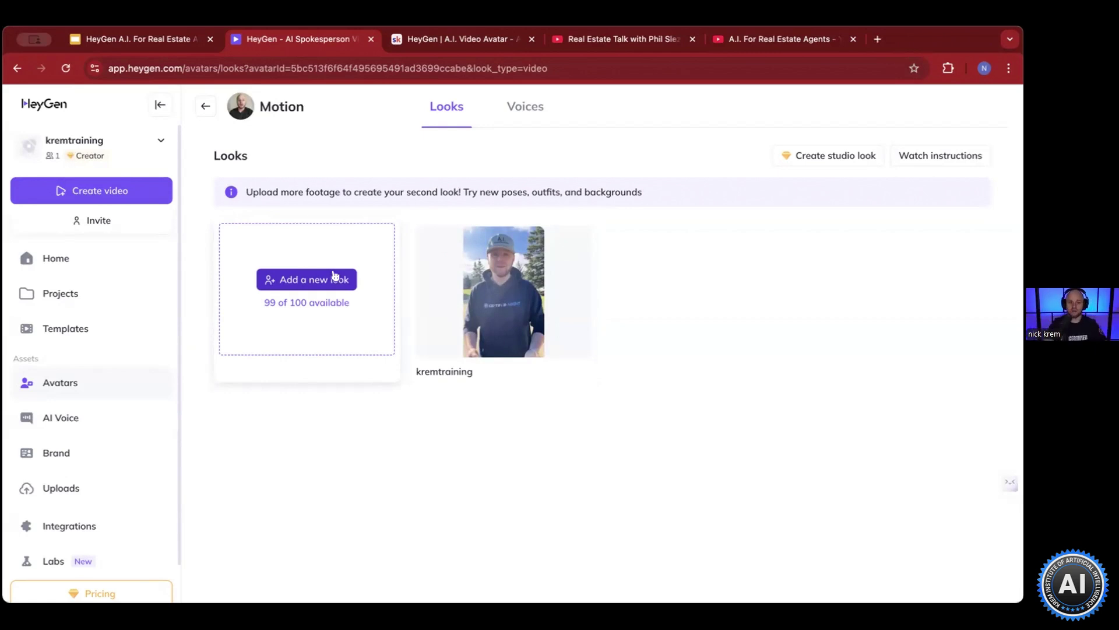
- Create a new Portrait video in AI Studio from the Motion avatar's outdoor look
click(478, 322)
click(610, 478)
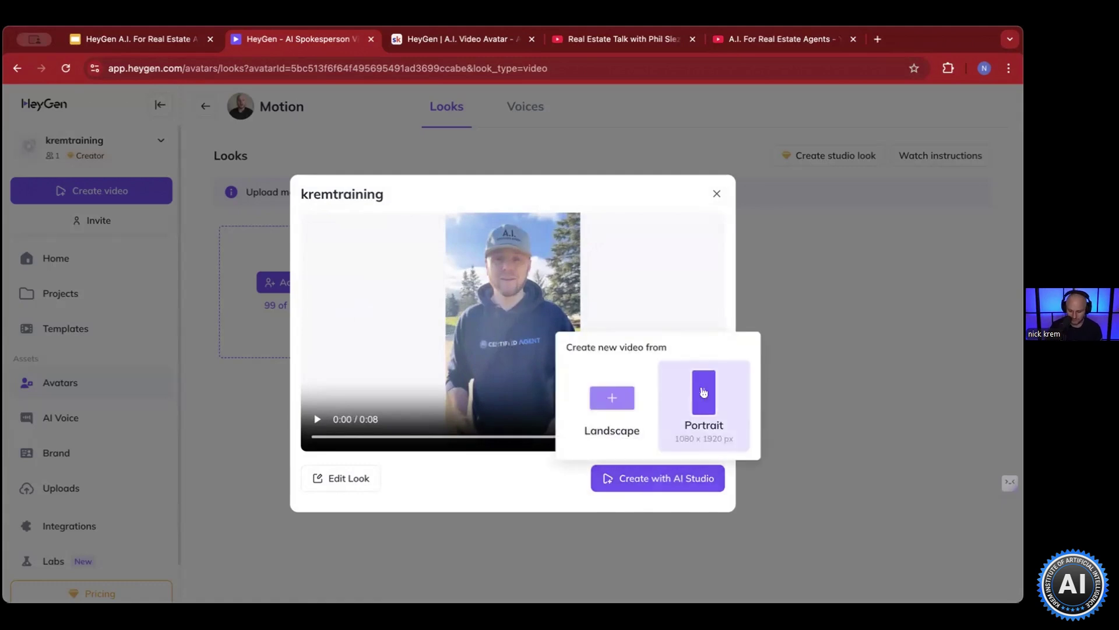
click(704, 391)
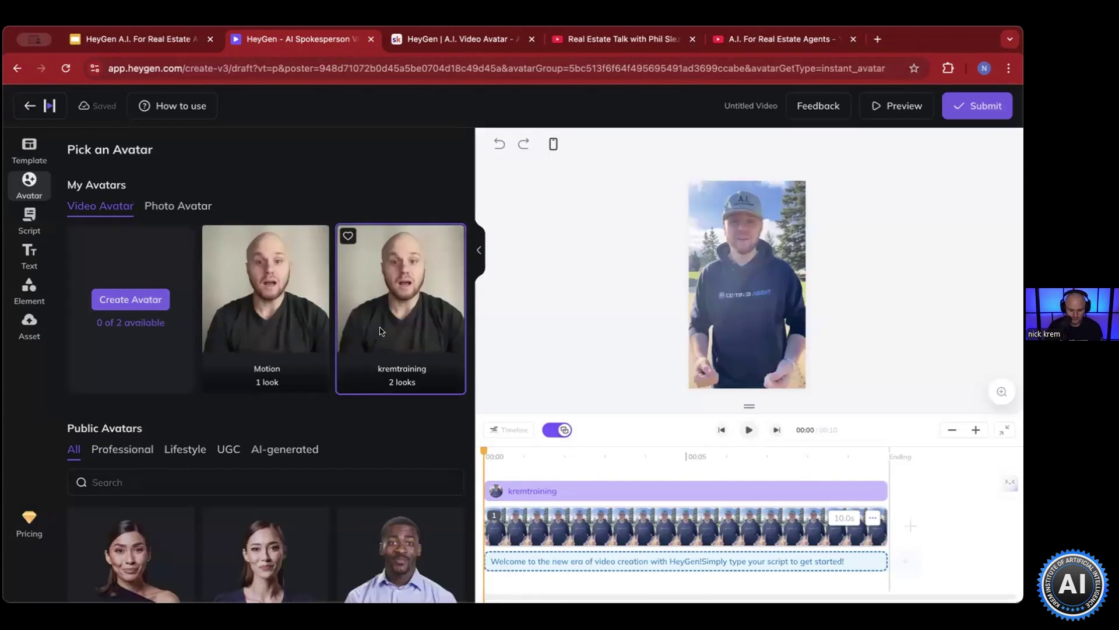
- Open the video's script and delete all of its default welcome text
click(24, 211)
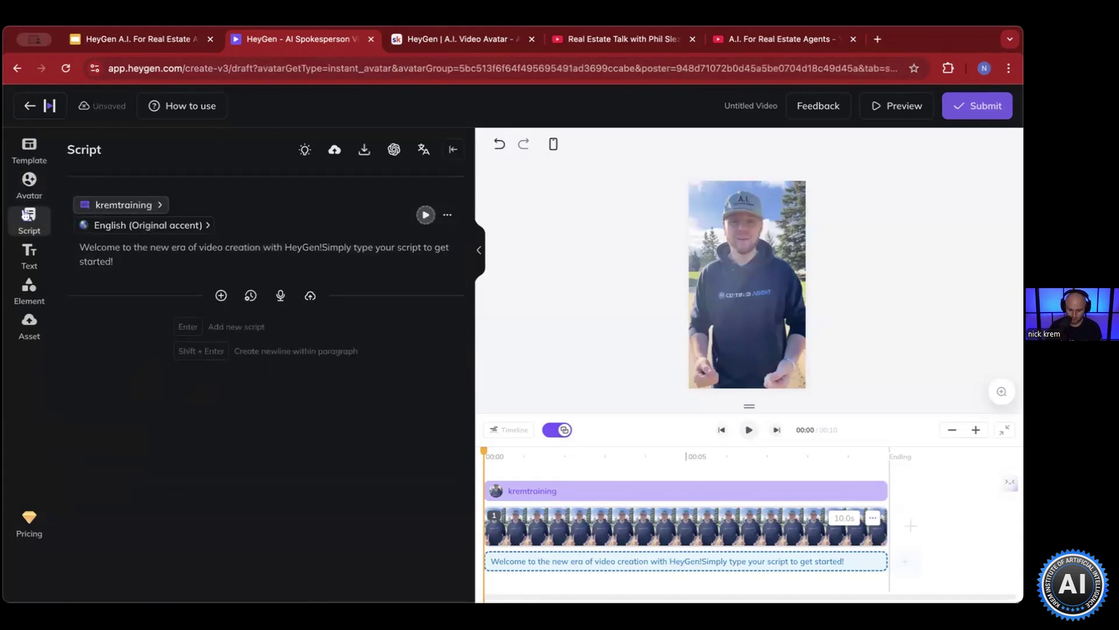
click(167, 260)
key(super+a)
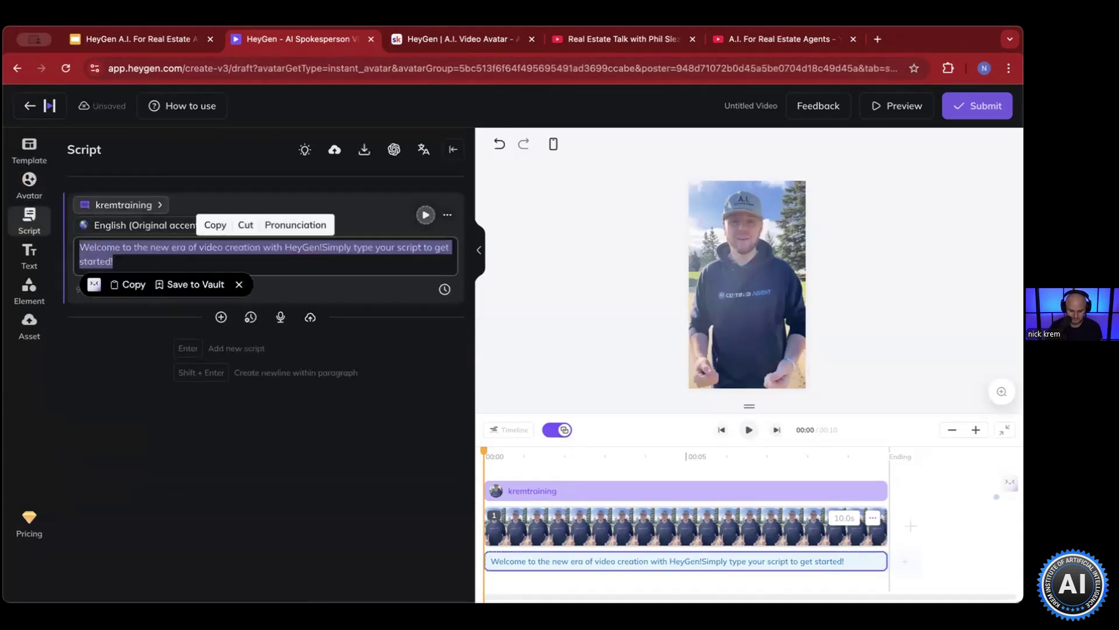
key(BackSpace)
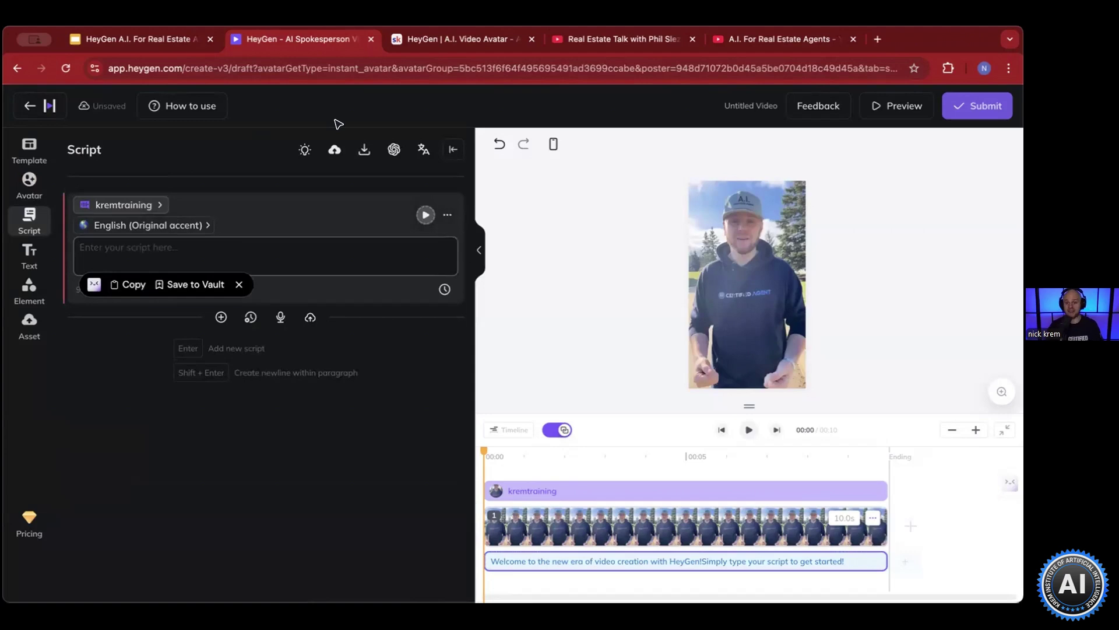
- Open ChatGPT and request a video script for first-time home buyers in Medina, Ohio, on the top 3 things they should be doing
click(877, 39)
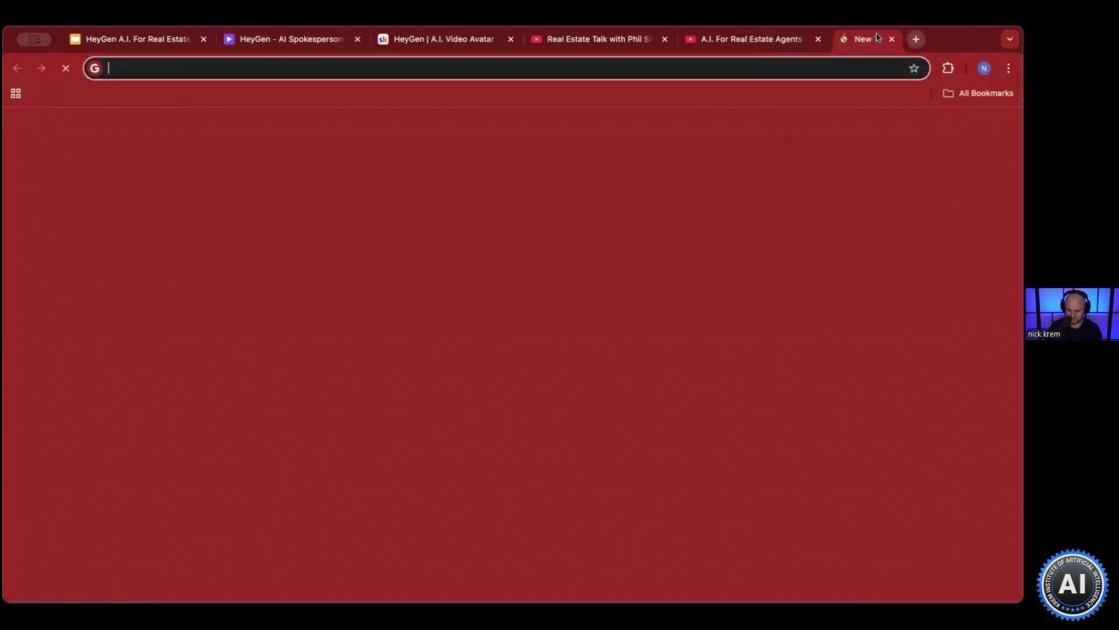
text(chat)
key(Return)
key(super+w)
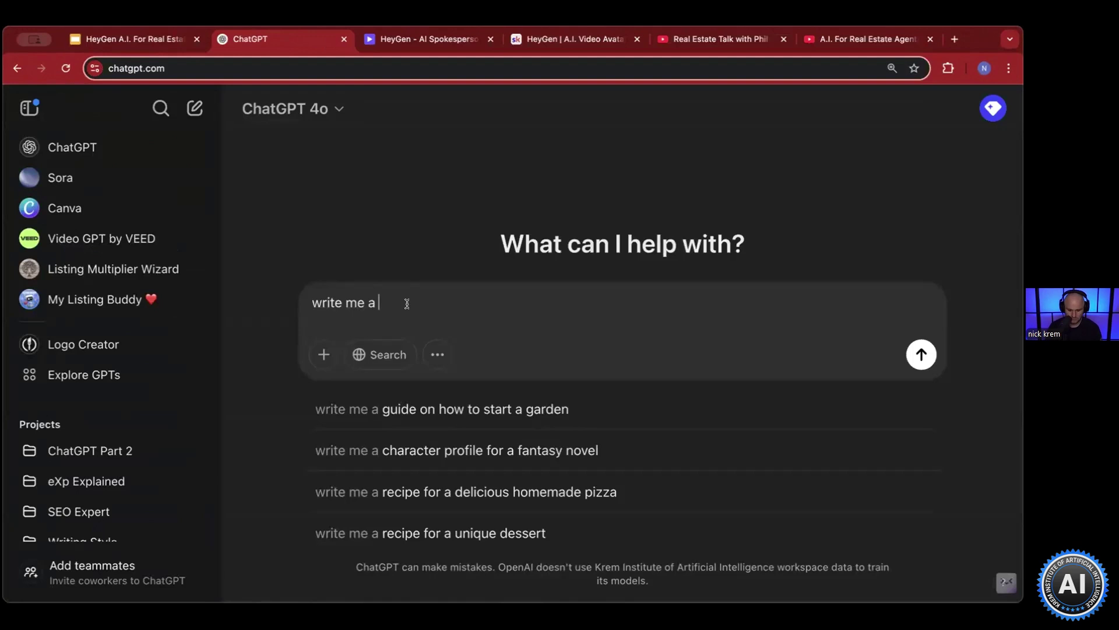
text(vi)
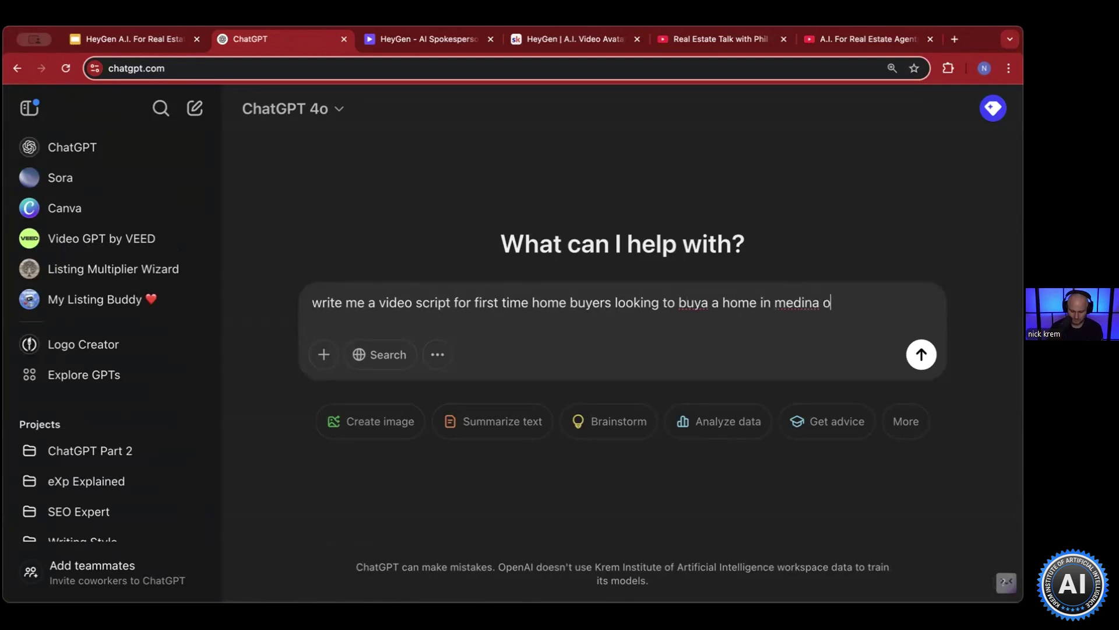
text(3 thing)
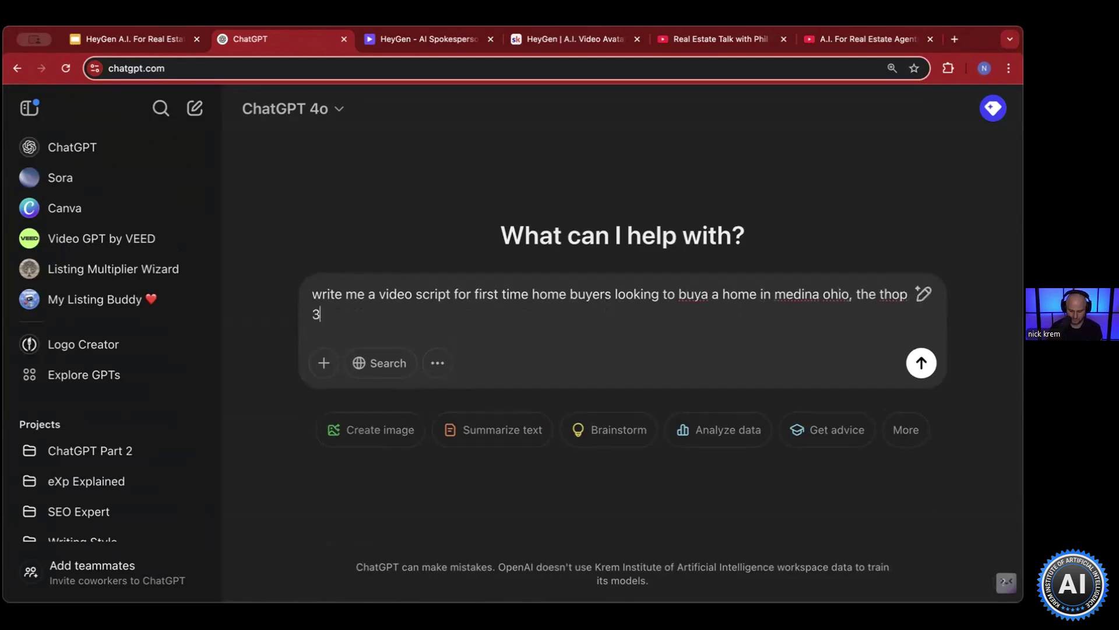
text(s they shoudl be doing)
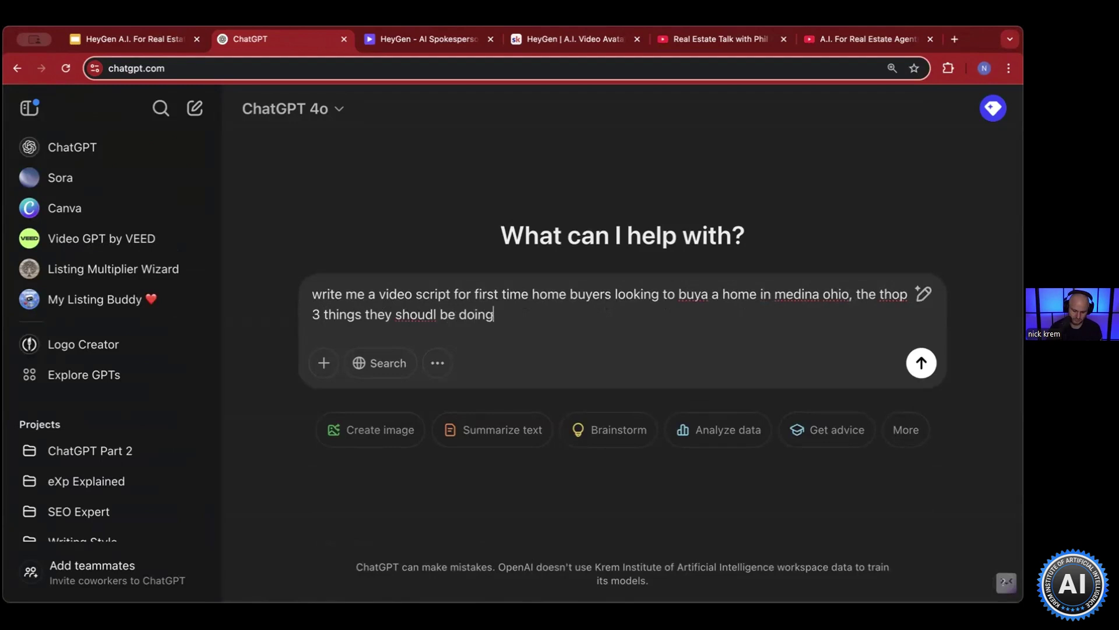
key(Return)
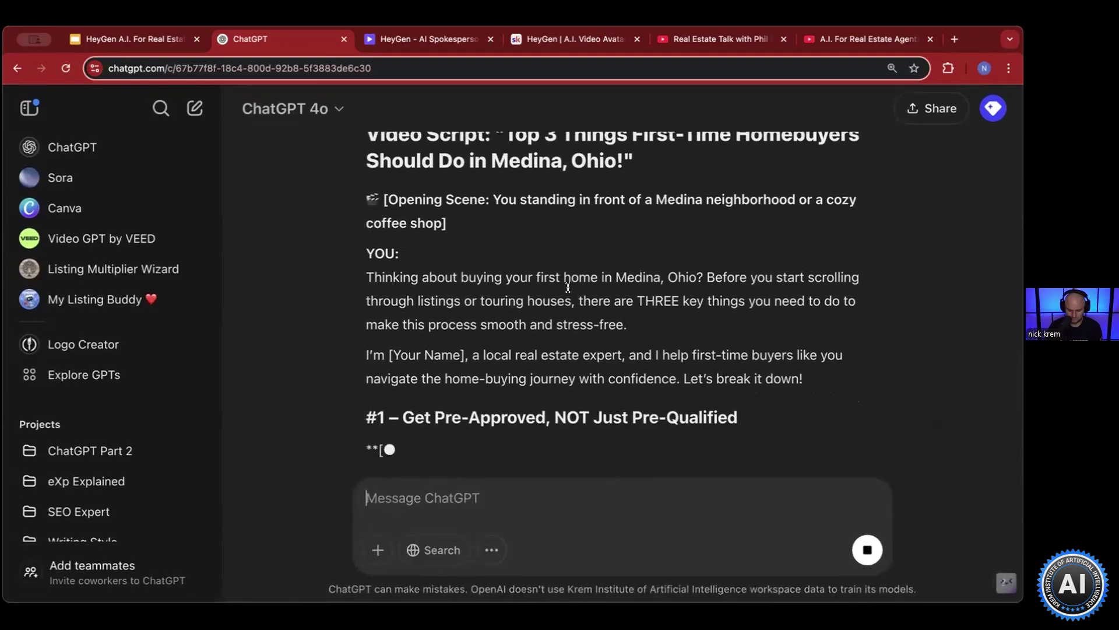
- Read the generated script and copy it from "Thinking about buying your first home" through "See you in the next one!"
triple_click(552, 277)
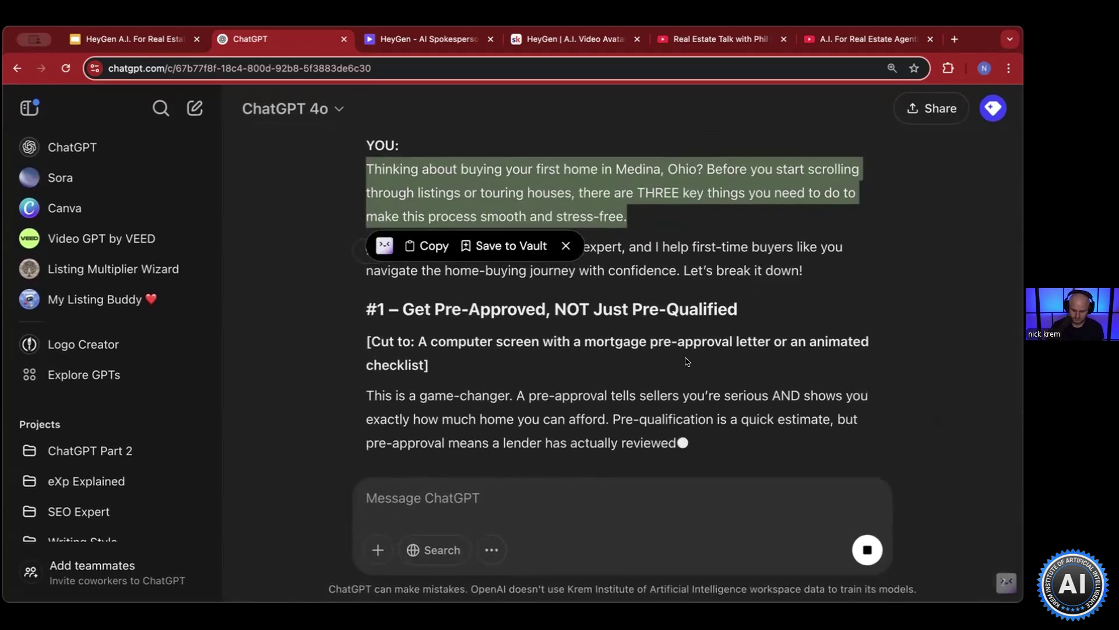
scroll(687, 361, down, 1)
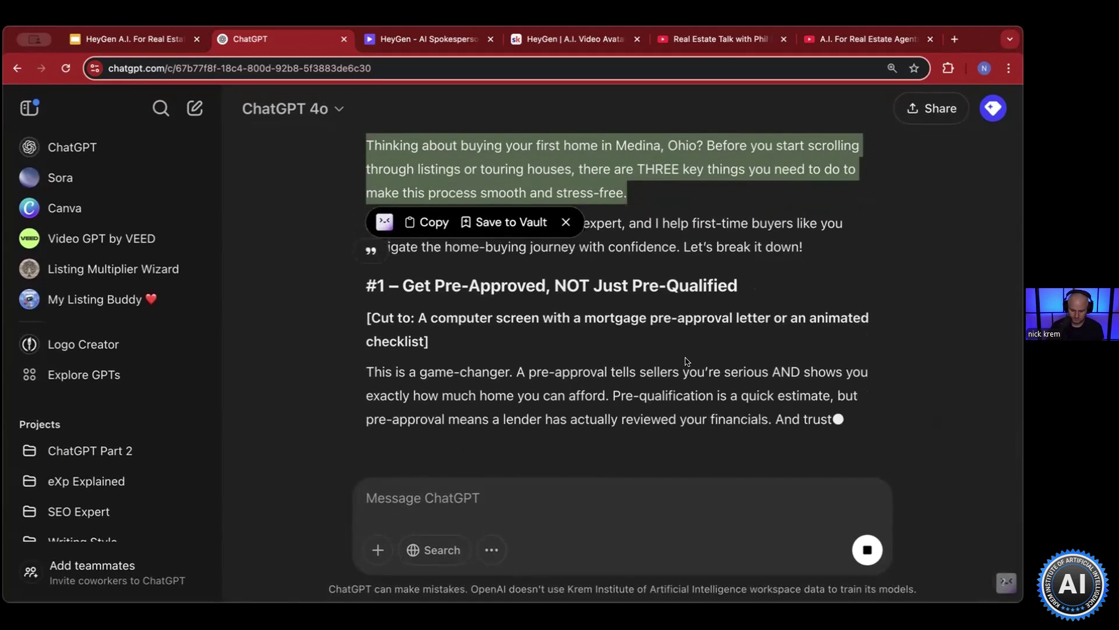
scroll(687, 359, down, 1)
scroll(686, 359, down, 1)
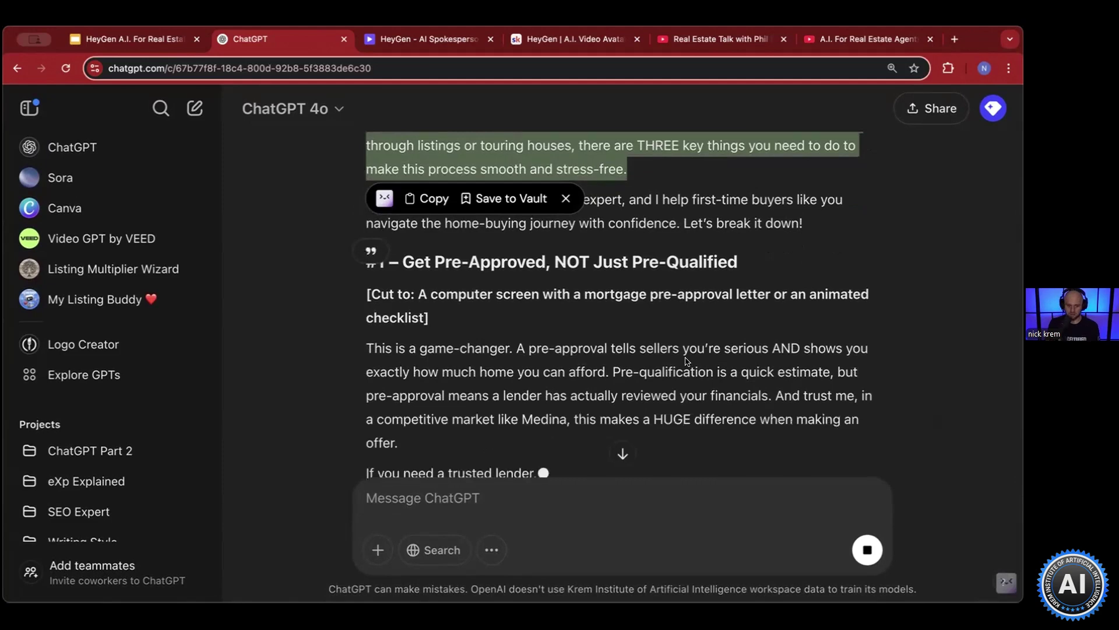
scroll(686, 359, down, 3)
scroll(686, 359, down, 2)
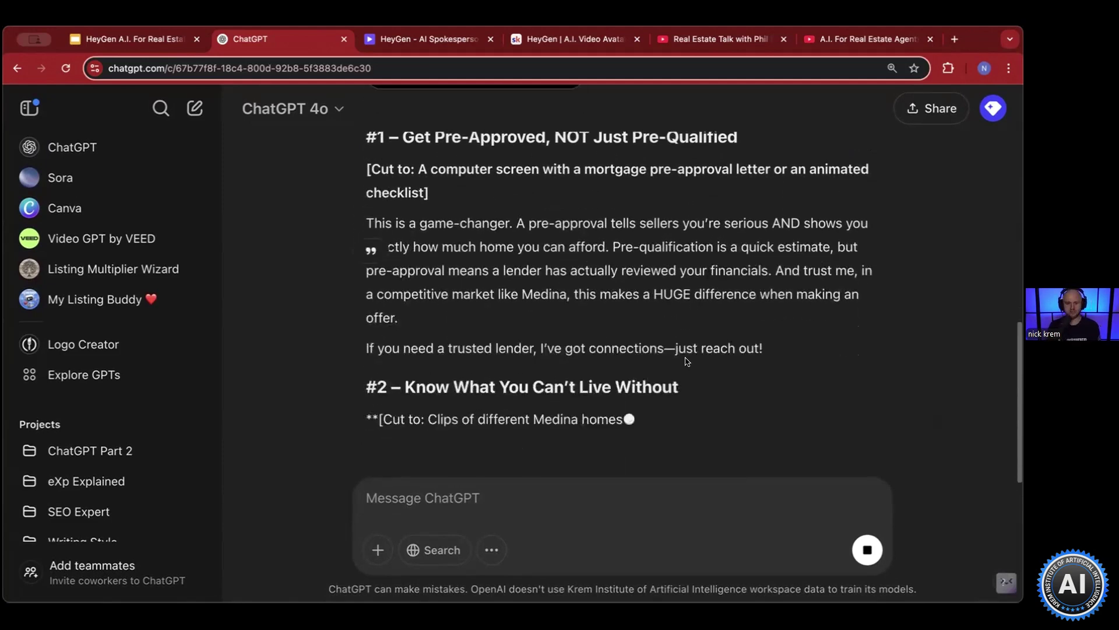
scroll(687, 361, down, 1)
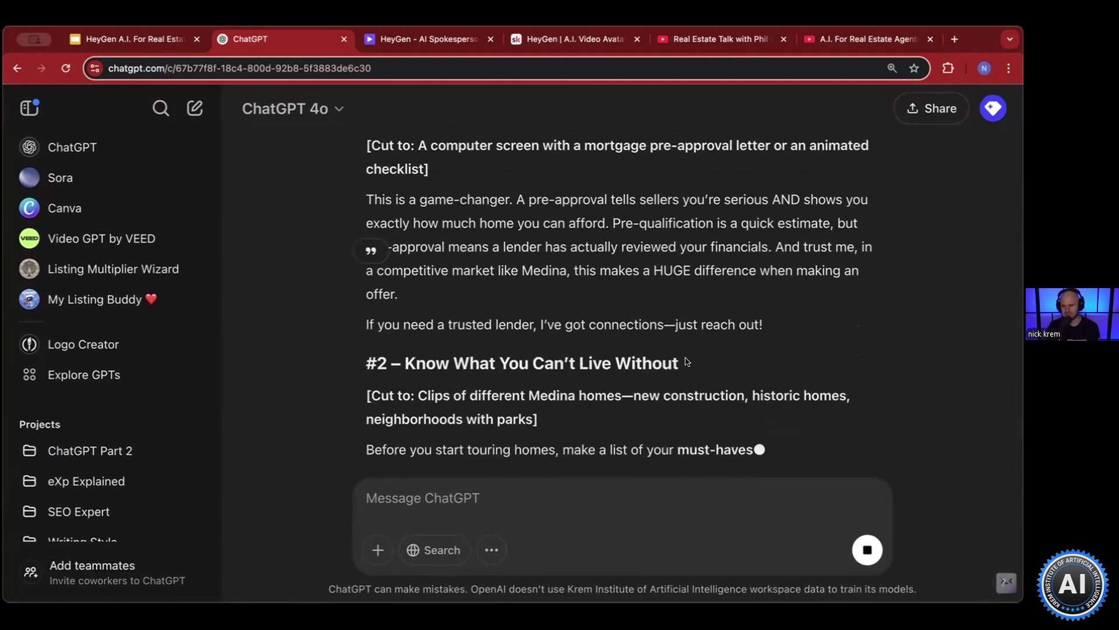
scroll(687, 361, down, 2)
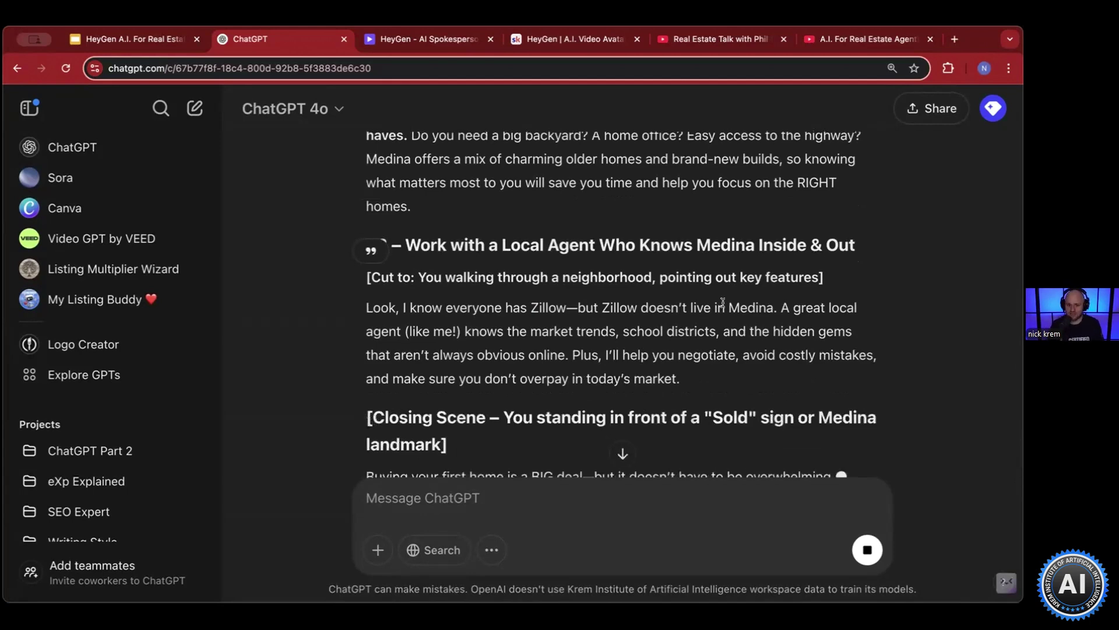
scroll(720, 309, down, 3)
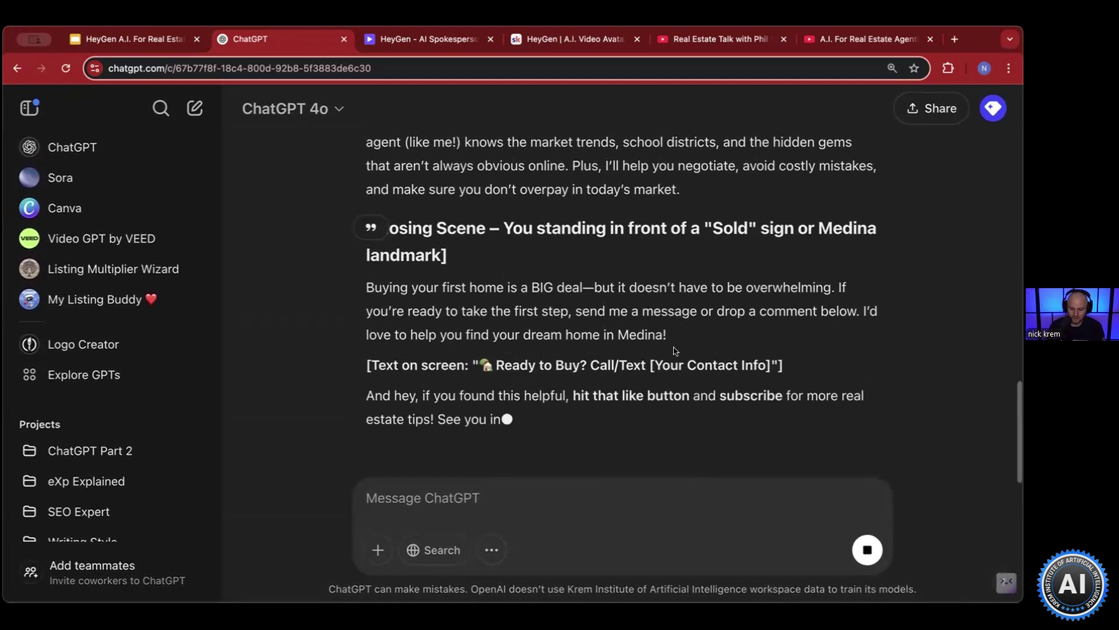
drag(675, 335, 630, 415)
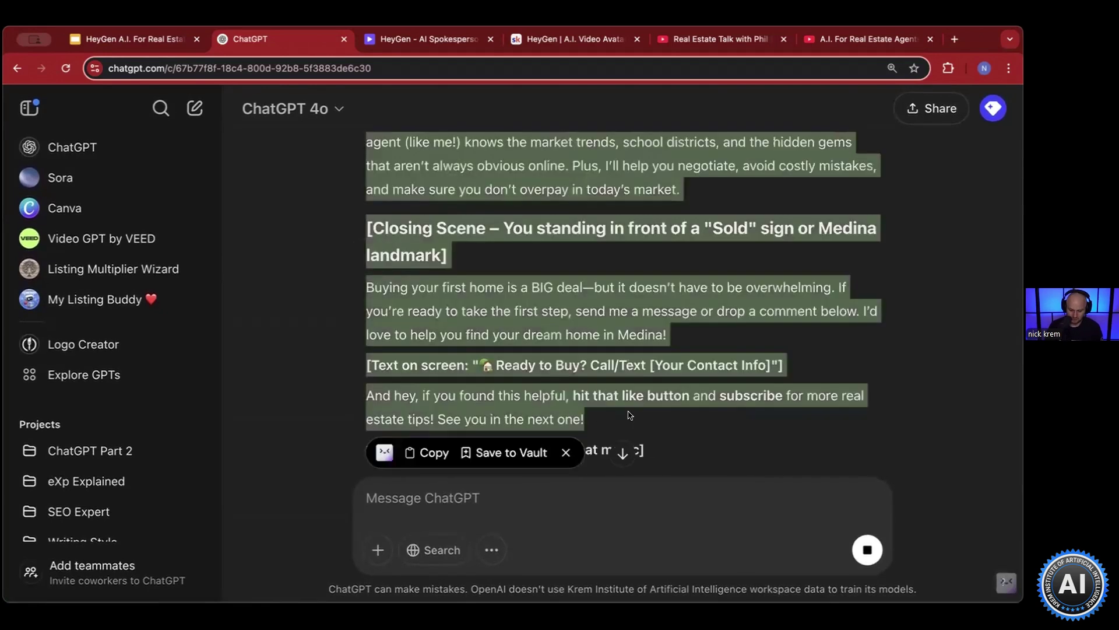
- Return to the HeyGen video and paste the copied script into the empty script box
click(399, 41)
click(124, 245)
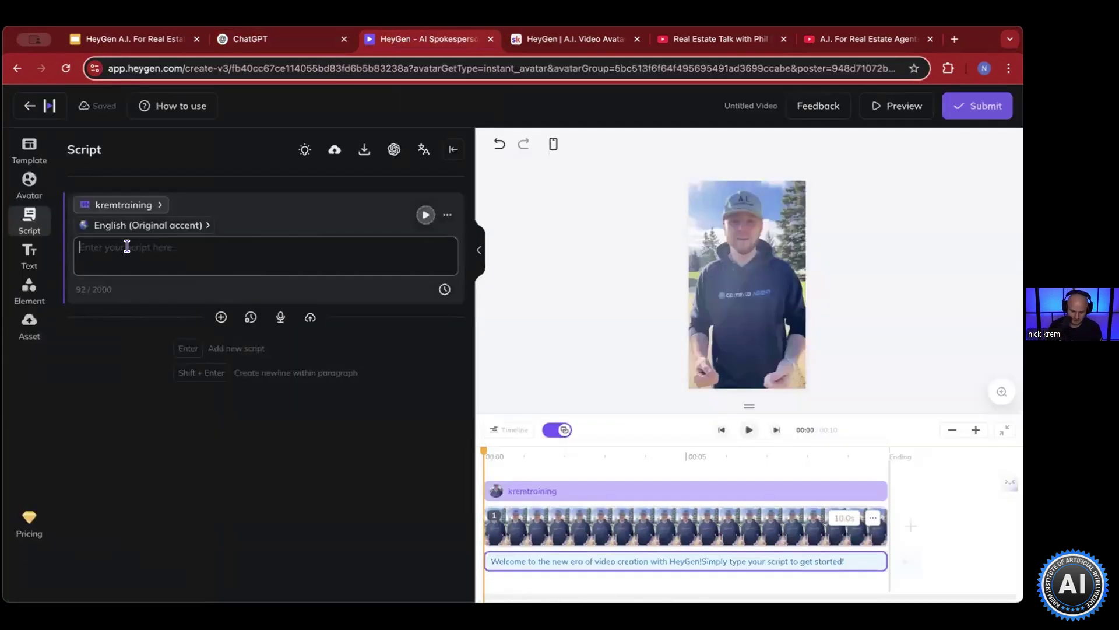
key(ctrl+v)
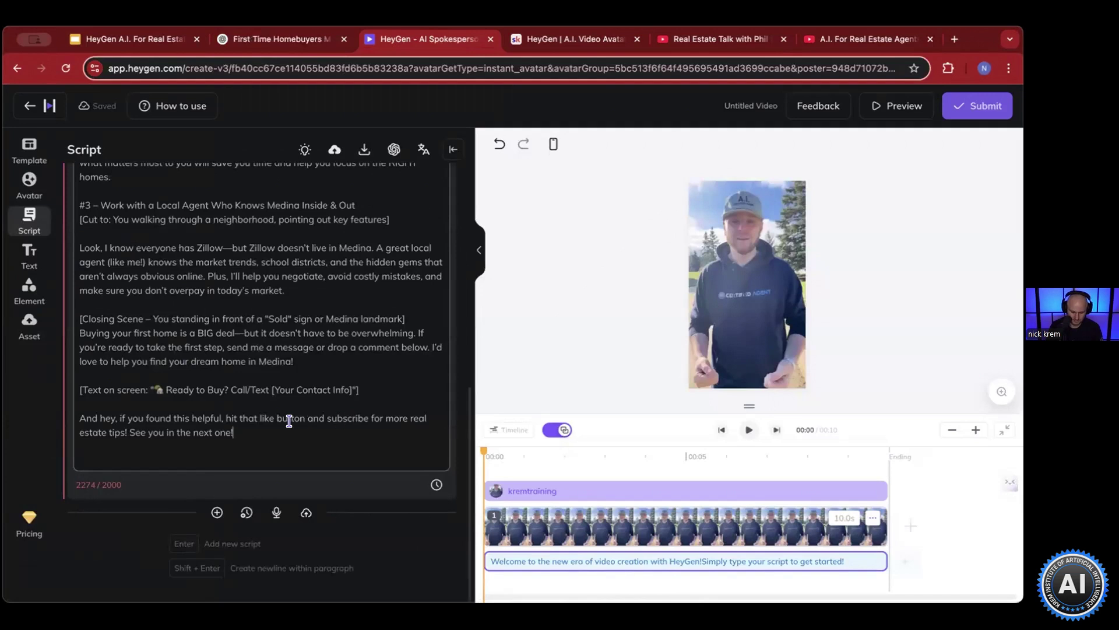
- Remove the "Text on screen" and "Closing Scene" directions near the end of the script
triple_click(281, 388)
key(BackSpace)
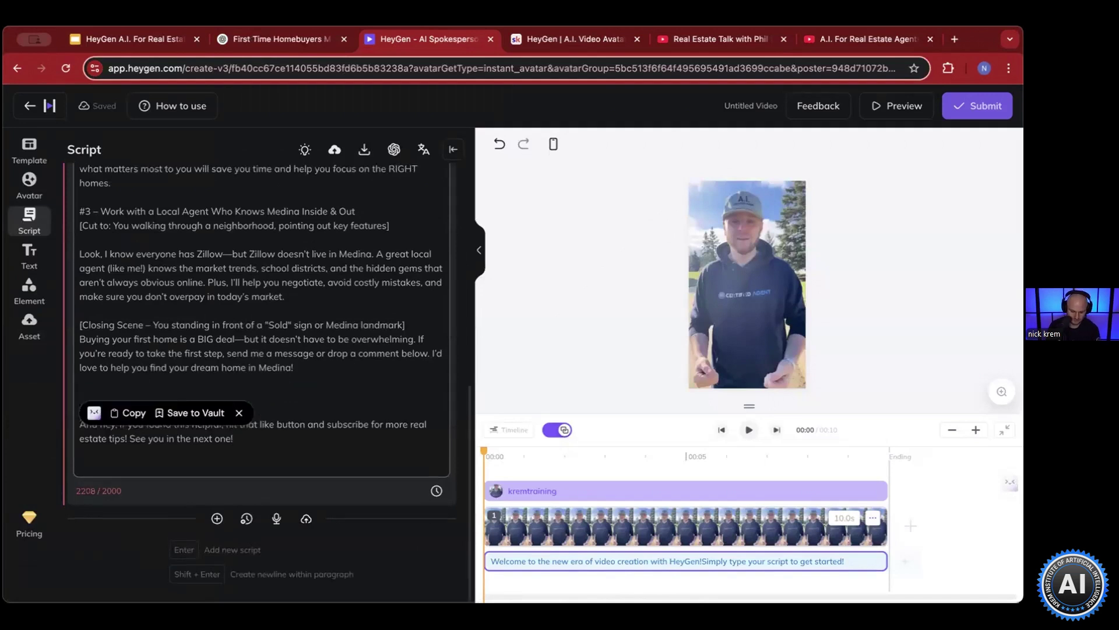
triple_click(230, 352)
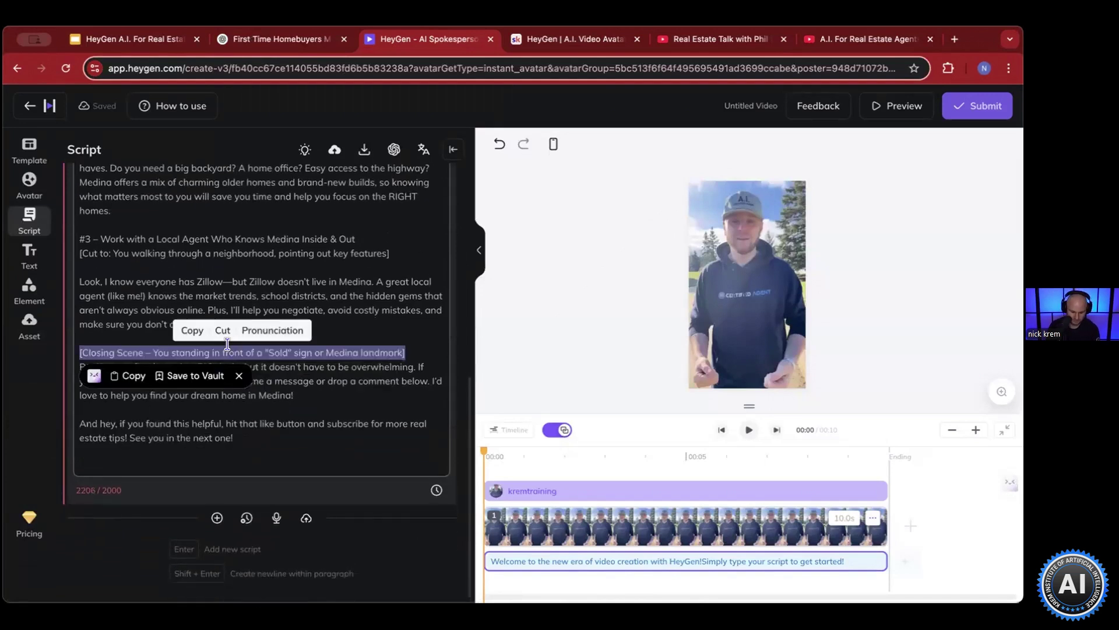
key(BackSpace)
key(BackSpace)
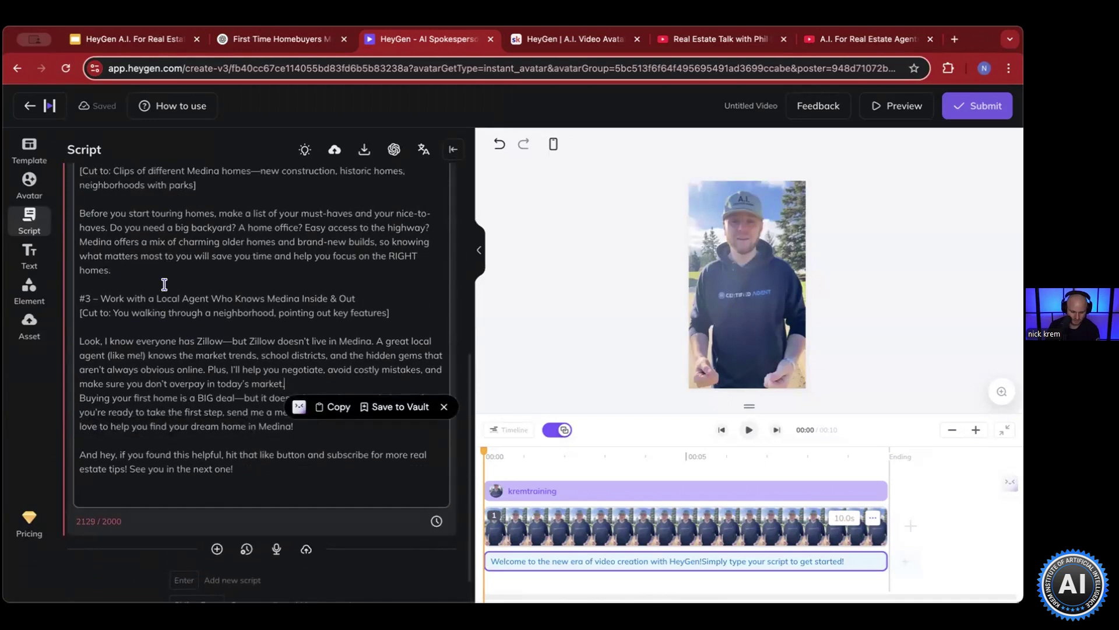
- Delete the #3, #2 and #1 headings with their "Cut to" directions, leaving only the spoken text in the script
drag(385, 307, 111, 270)
key(BackSpace)
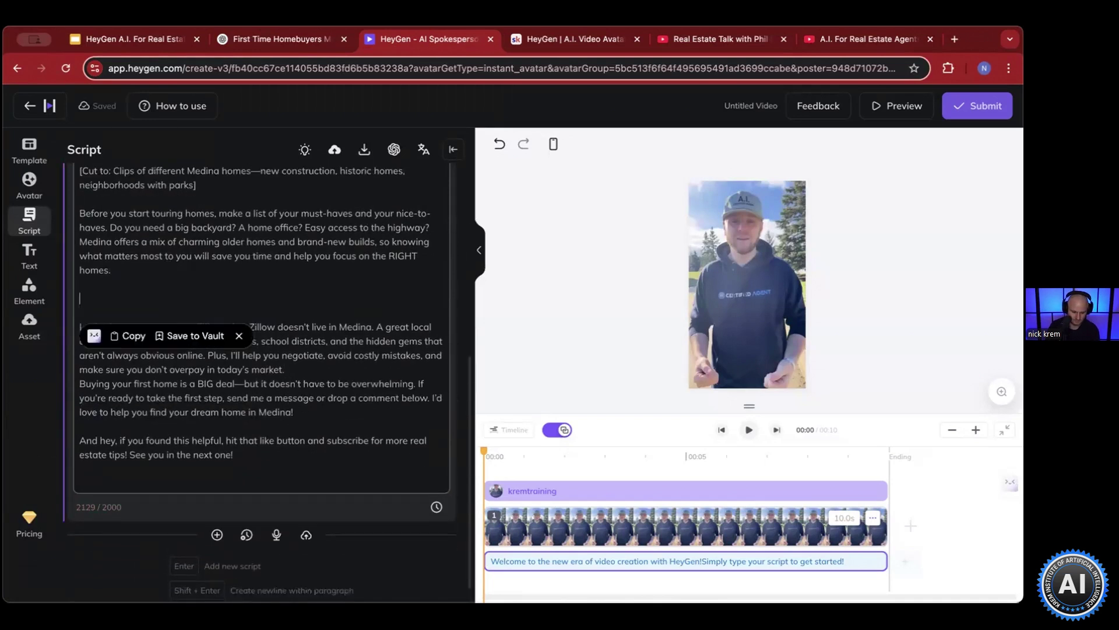
drag(198, 241, 80, 213)
key(BackSpace)
scroll(145, 353, up, 4)
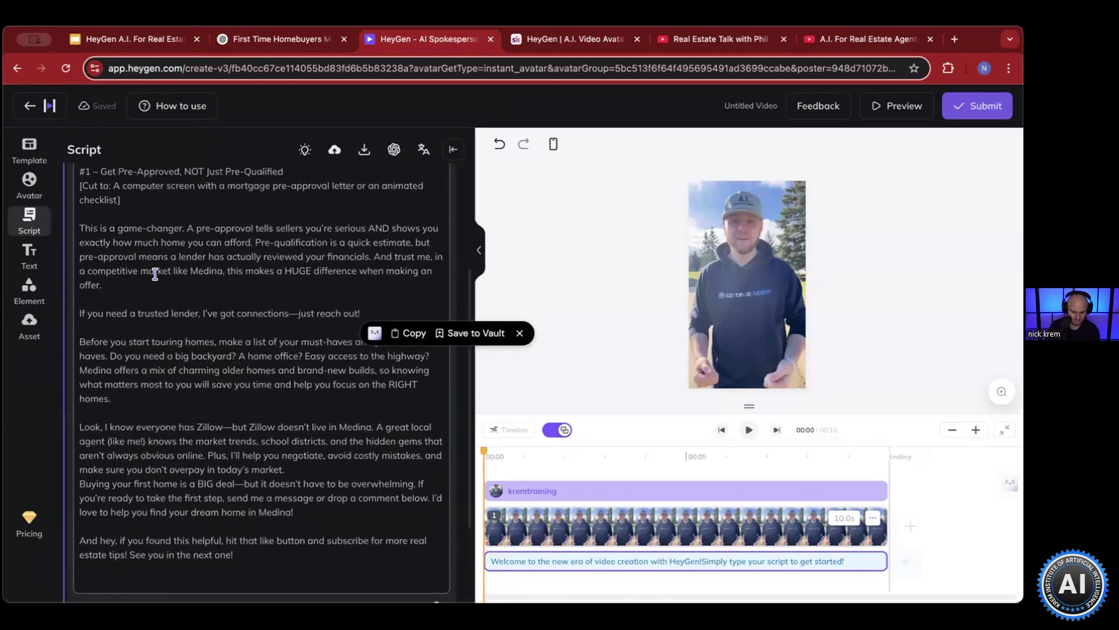
drag(121, 375, 62, 332)
key(BackSpace)
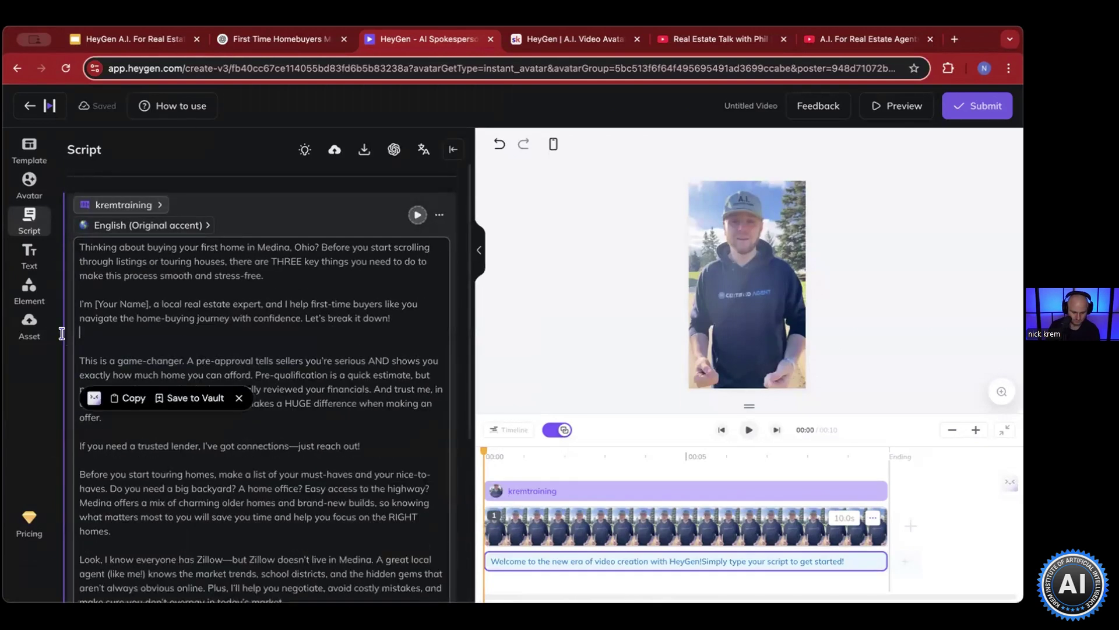
- Review the cleaned-up script and set its voice accent to English (Australia)
scroll(190, 332, down, 4)
scroll(191, 332, down, 1)
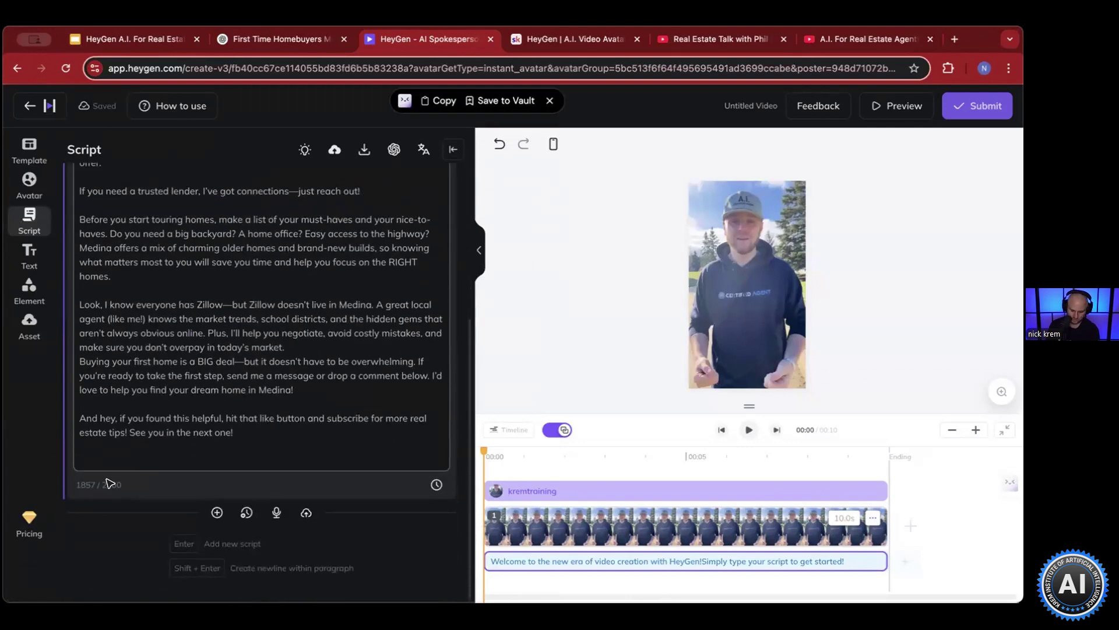
scroll(213, 385, up, 5)
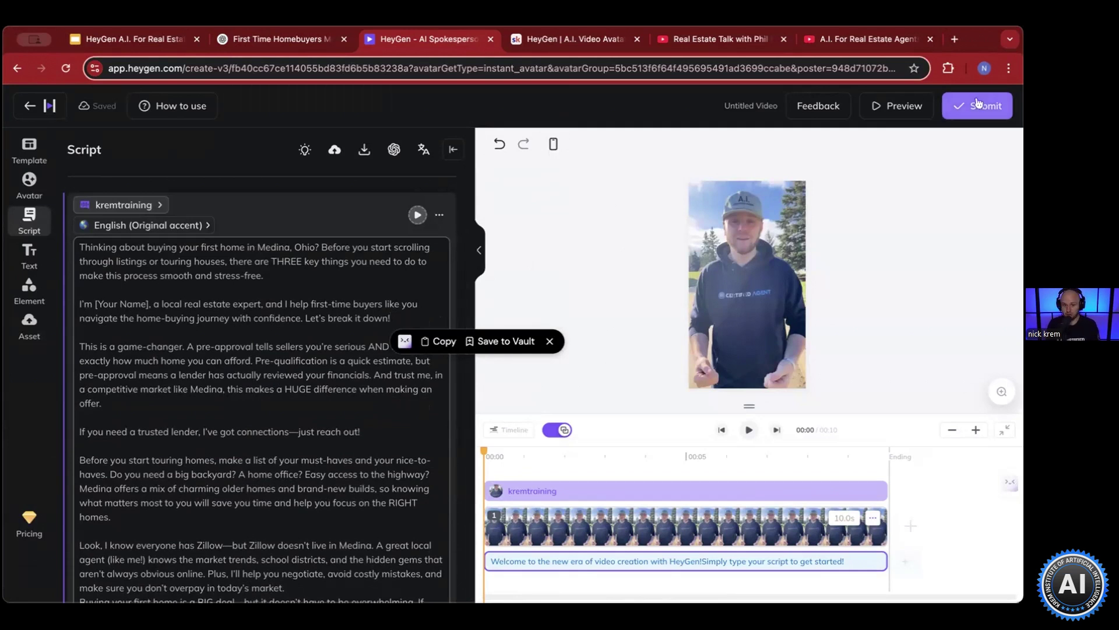
click(166, 224)
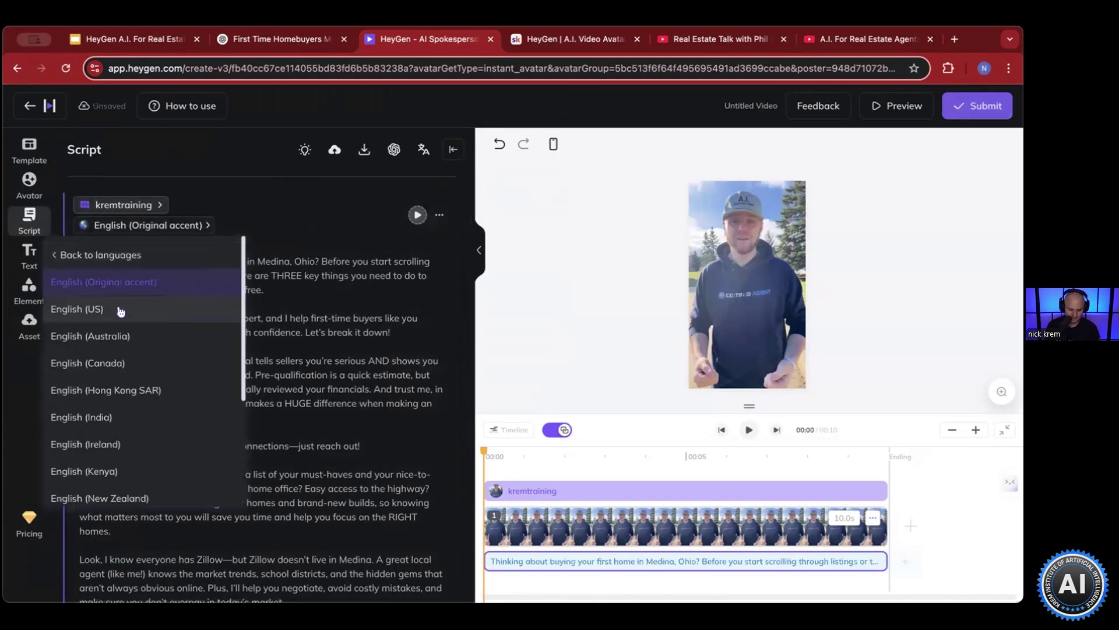
scroll(125, 402, down, 1)
scroll(125, 405, down, 6)
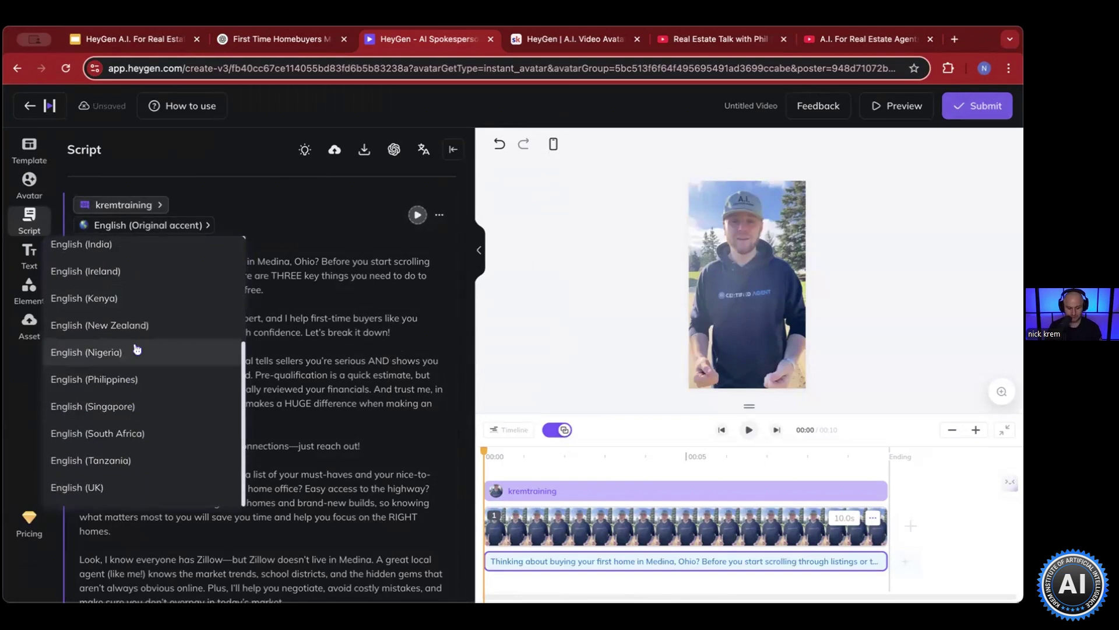
scroll(137, 348, up, 4)
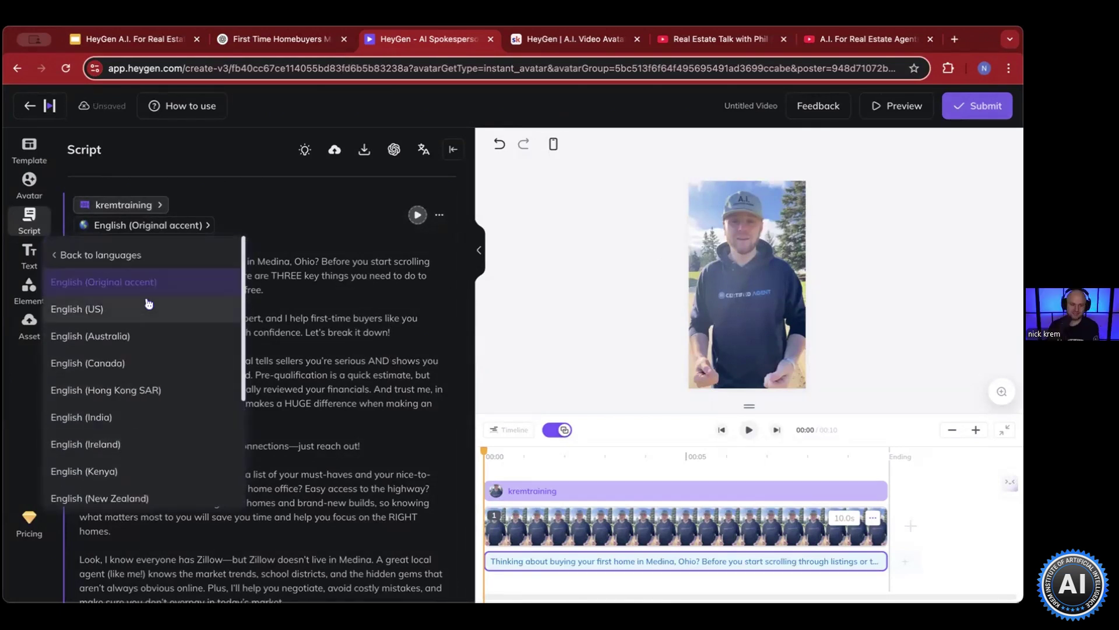
scroll(140, 400, down, 3)
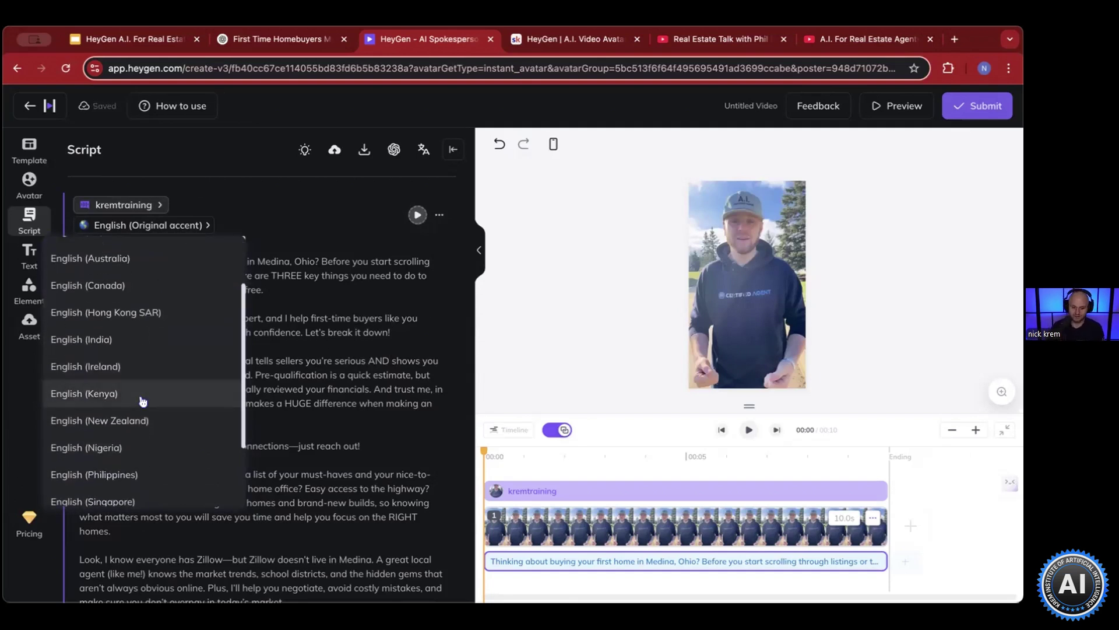
scroll(143, 397, up, 3)
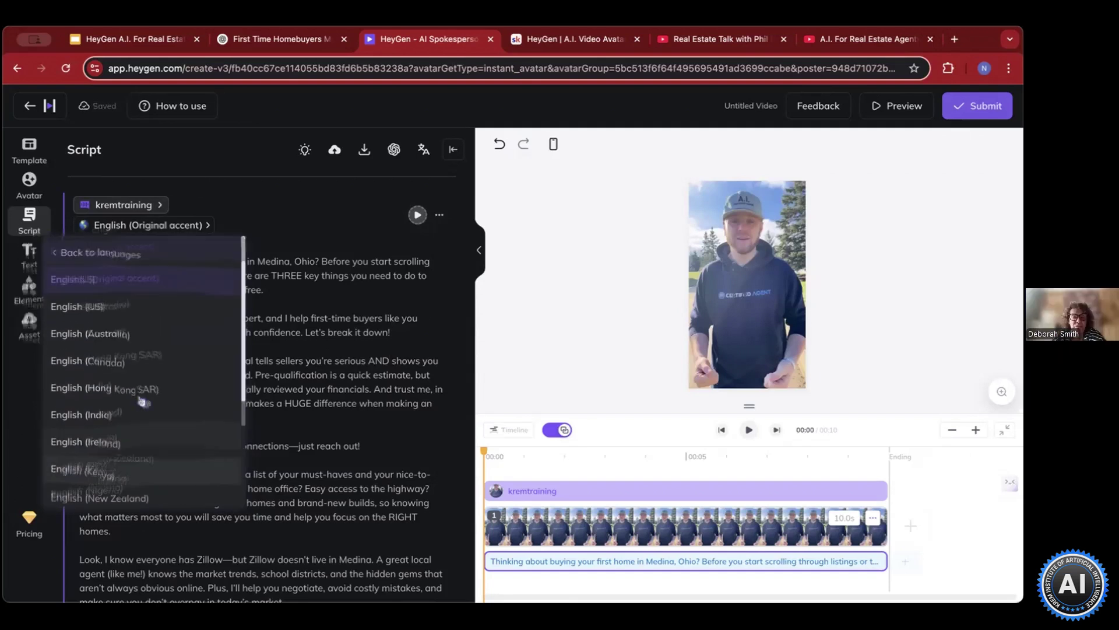
click(120, 334)
- Inspect the available avatar and personal voices, and check the script's voice settings
click(157, 207)
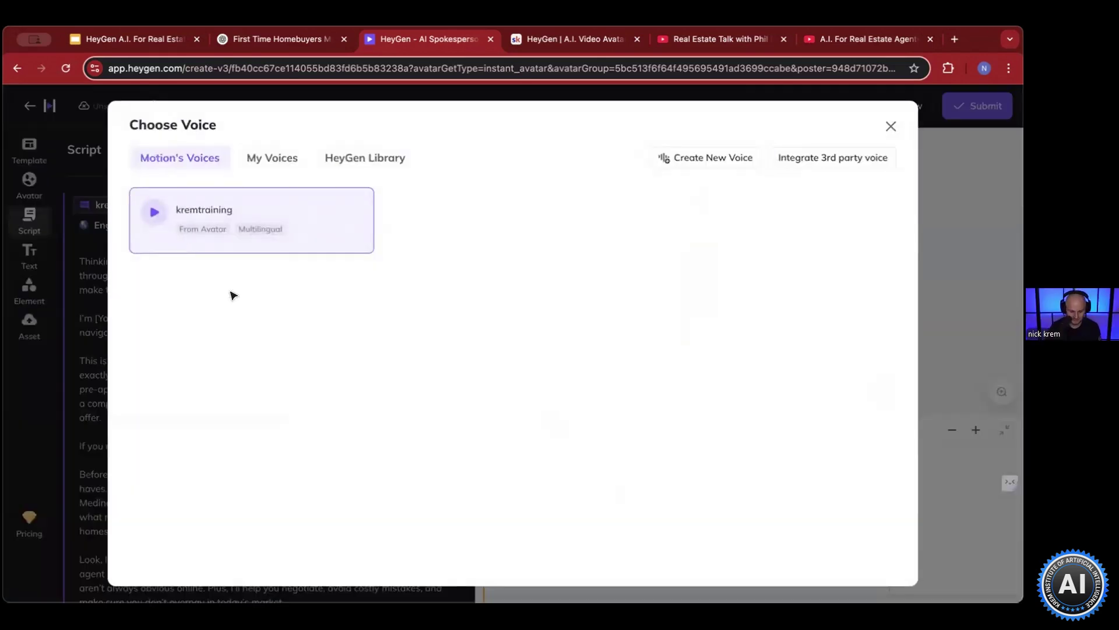
click(280, 159)
click(198, 154)
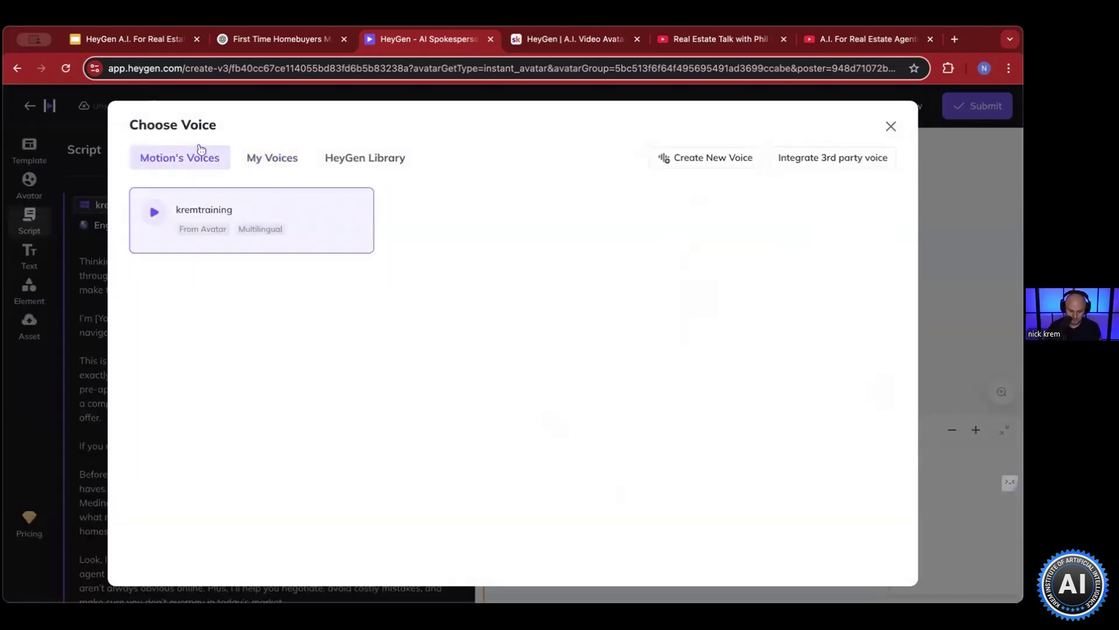
click(892, 125)
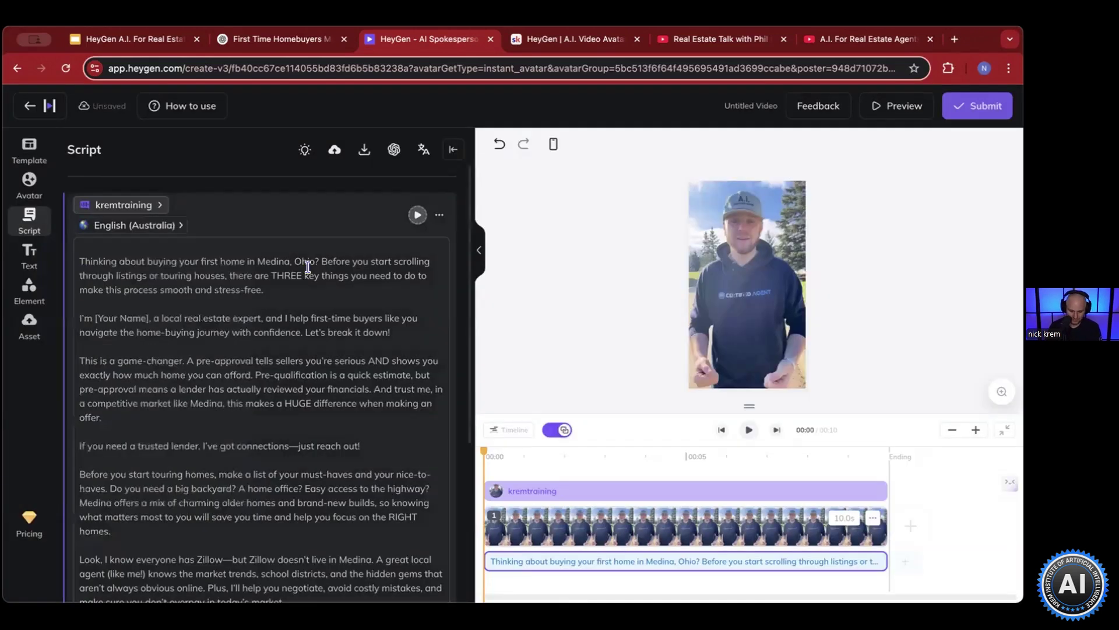
click(441, 215)
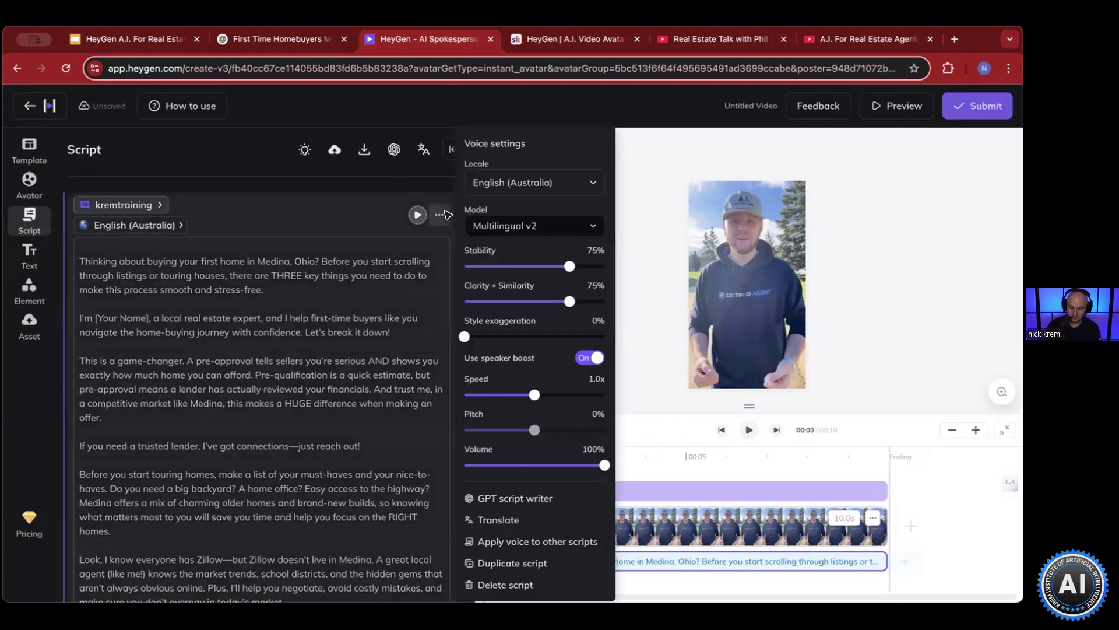
click(442, 215)
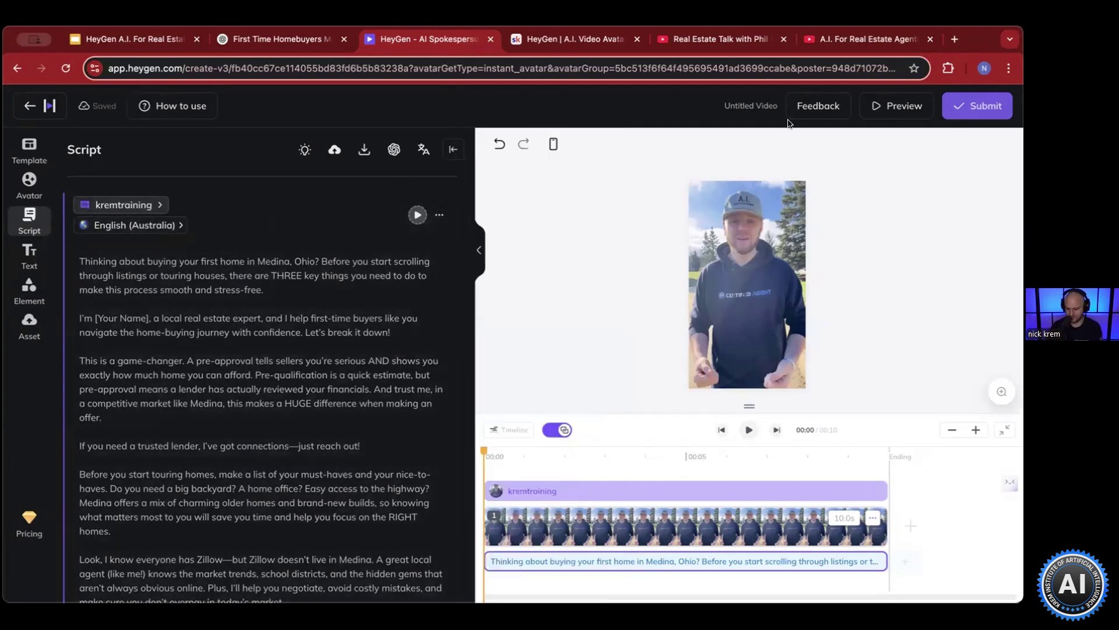
- Submit the video under the filename "Training Video" at 1080p, 25 fps in MP4 format
click(978, 106)
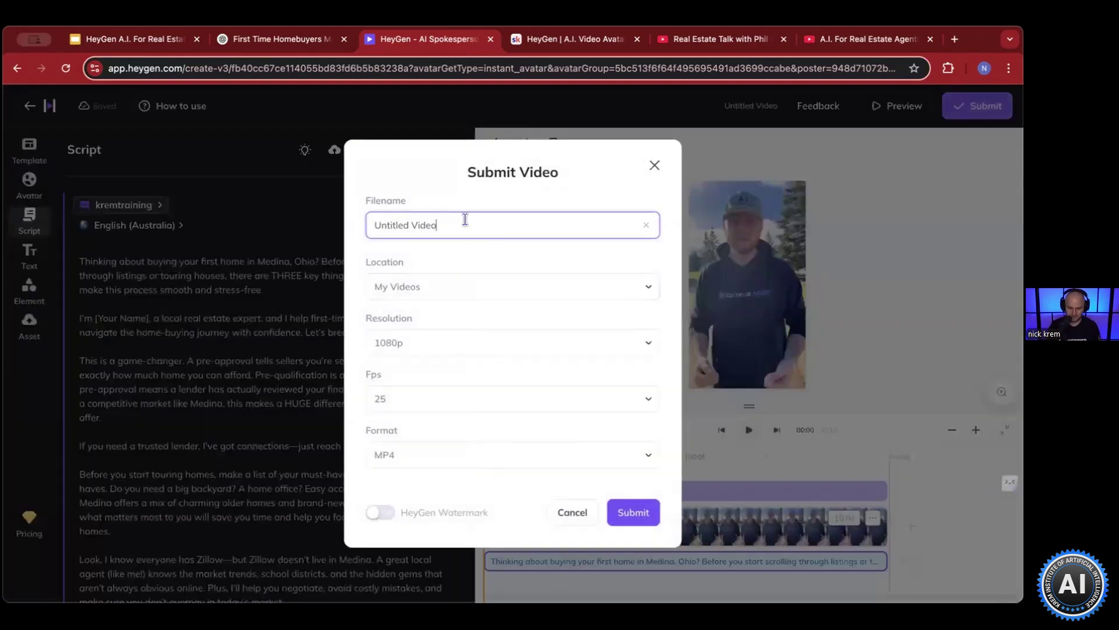
text(Training)
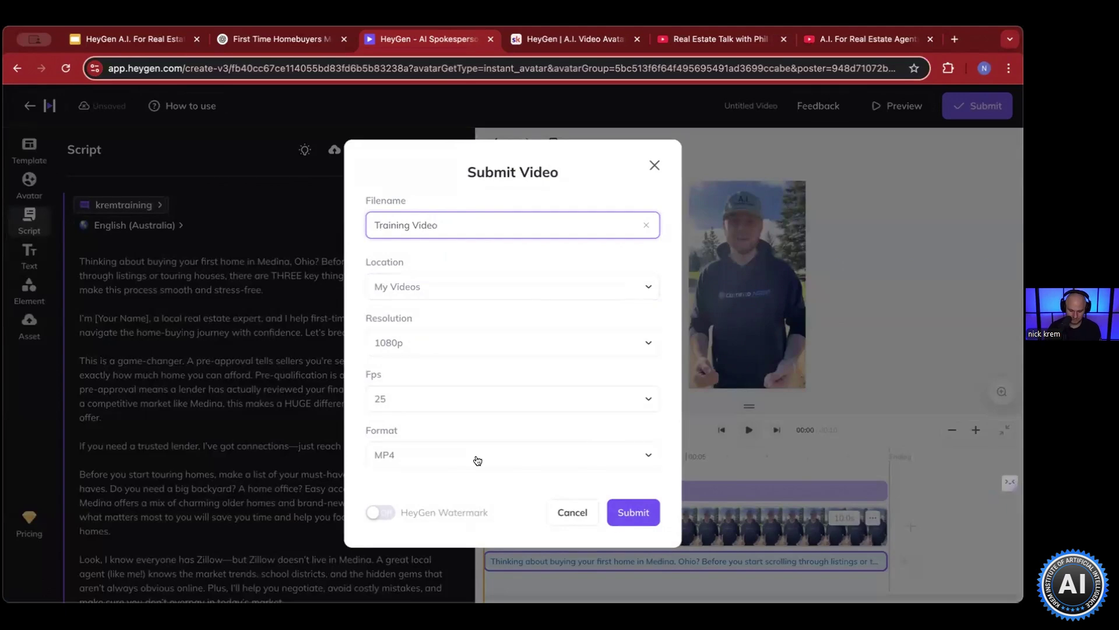
click(637, 524)
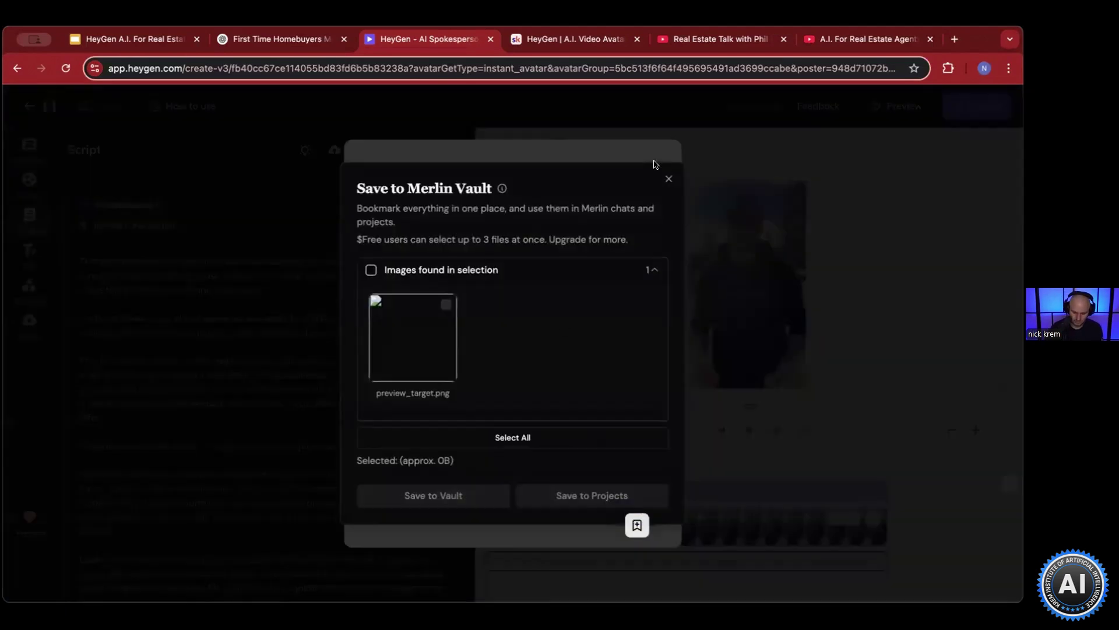
click(668, 179)
click(622, 513)
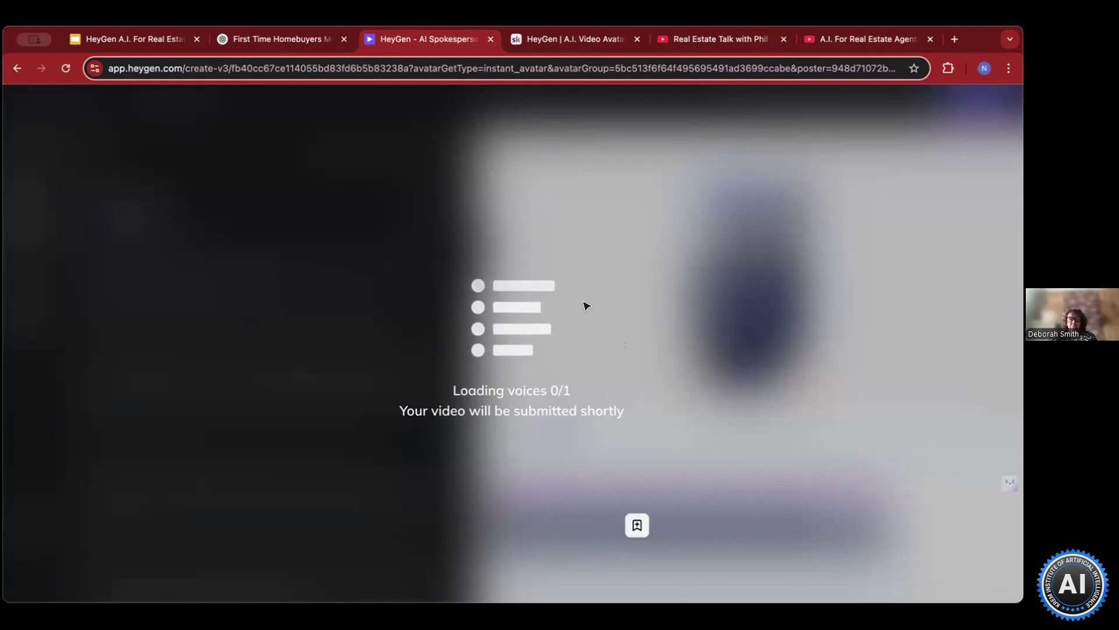
- Switch to Facebook in a new browser tab and open the account owner's profile page
click(954, 39)
text(face)
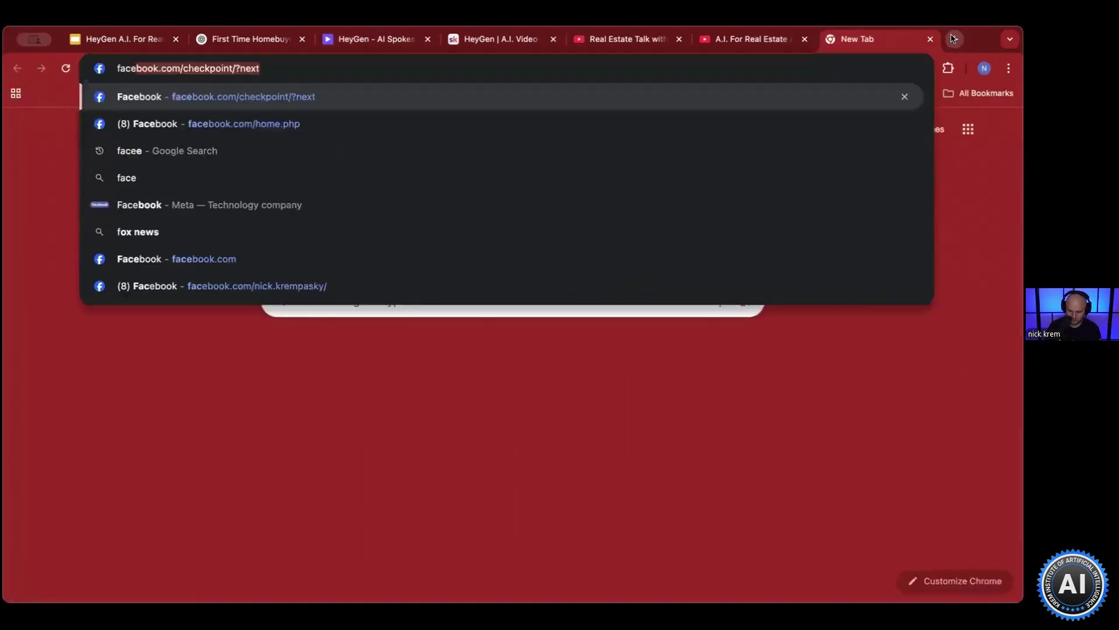
key(Return)
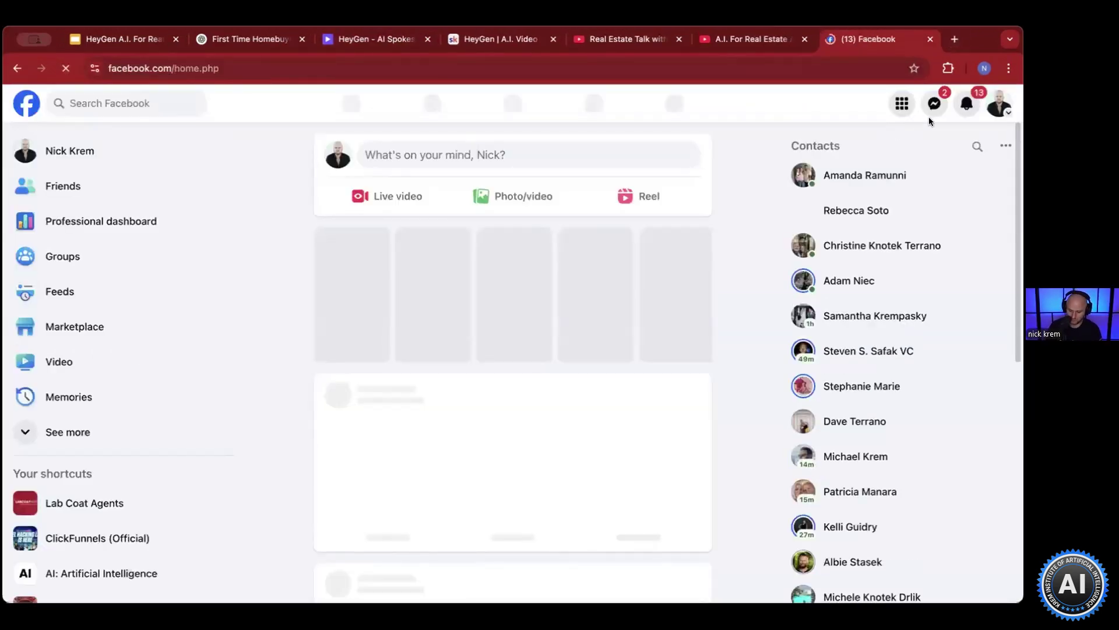
click(932, 106)
click(880, 159)
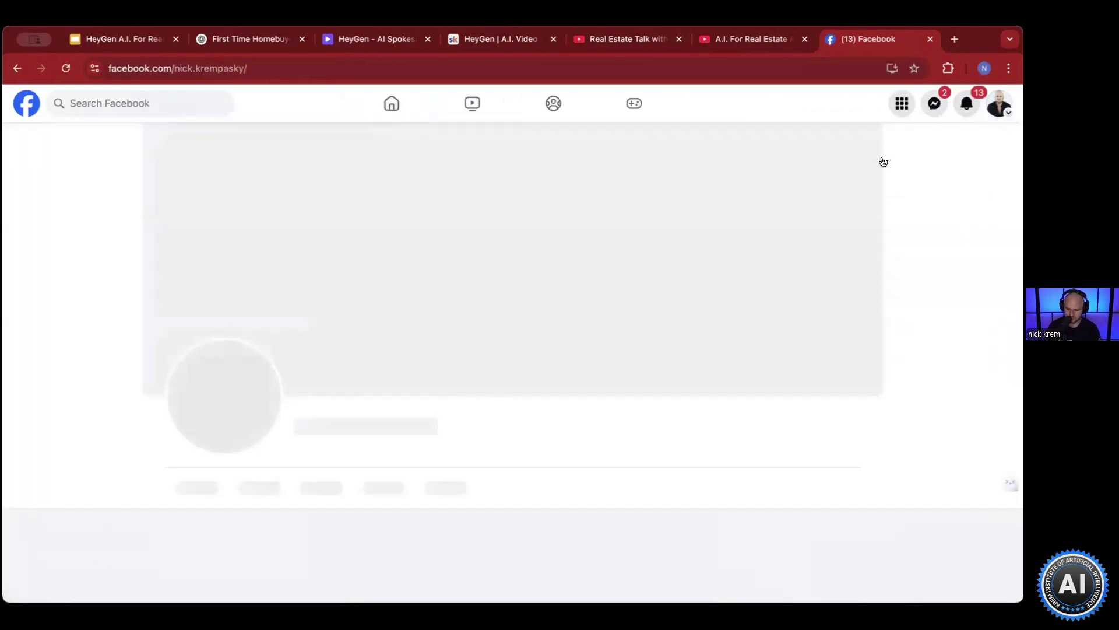
- Look over the profile's posts and open its list of videos to find the avatar examples
scroll(680, 337, down, 5)
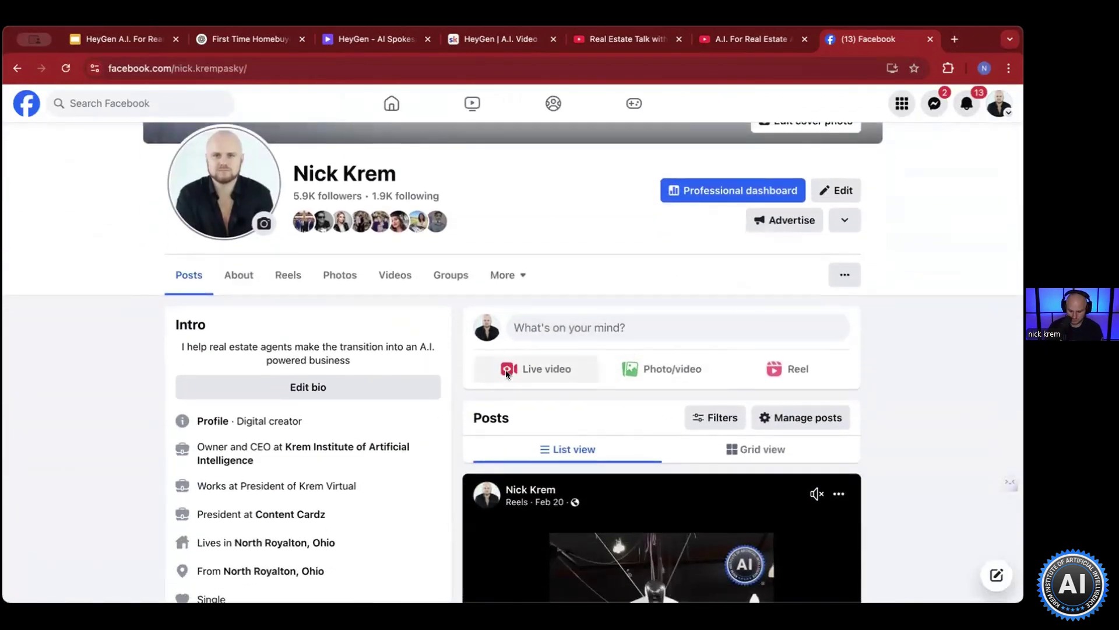
scroll(323, 426, down, 4)
scroll(334, 372, up, 5)
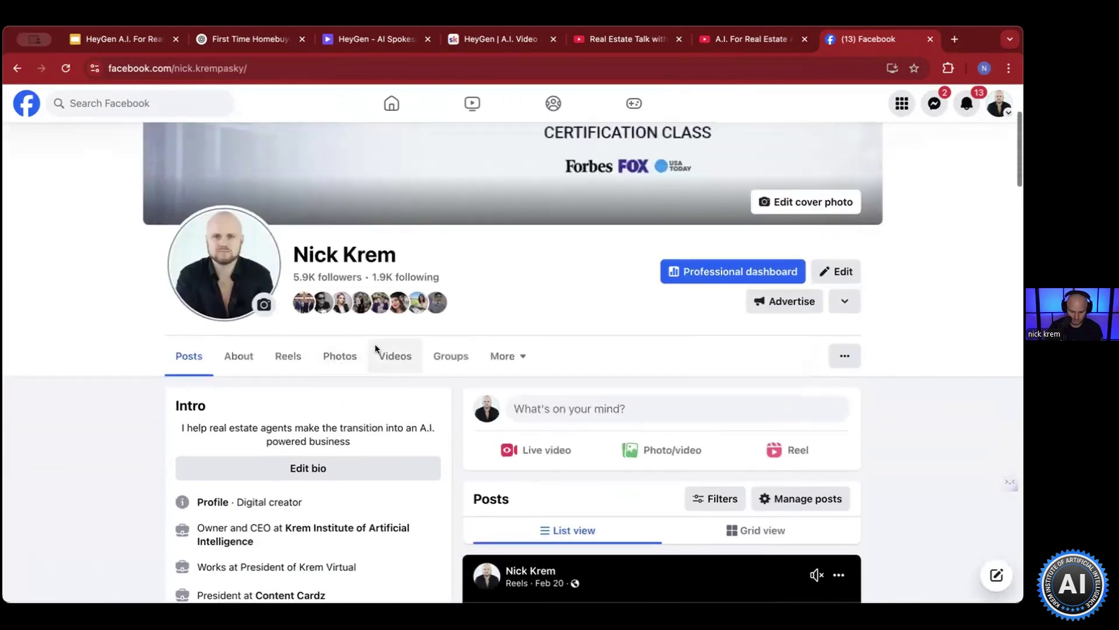
click(387, 356)
scroll(688, 441, down, 9)
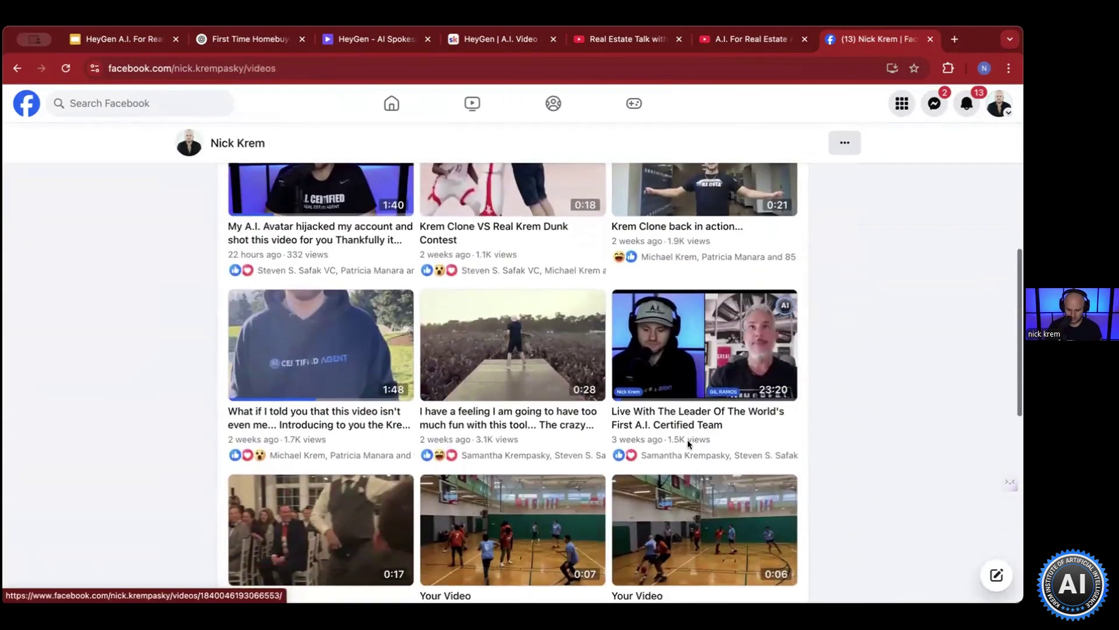
- Watch part of the outdoor avatar video "What if I told you that this video isn't even me" and close it
click(318, 314)
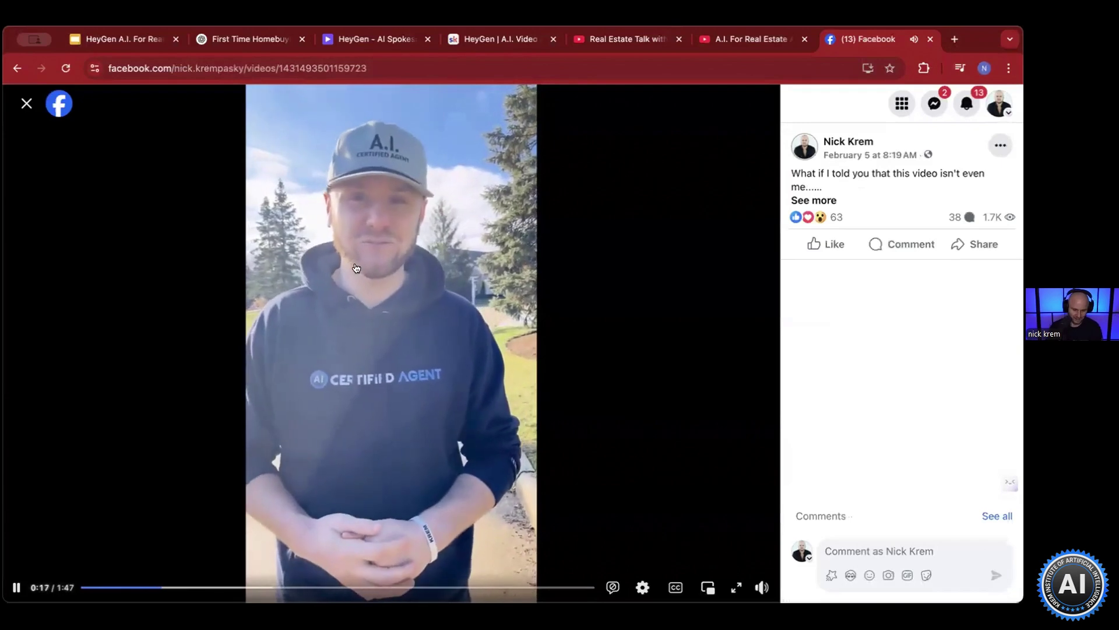
click(231, 286)
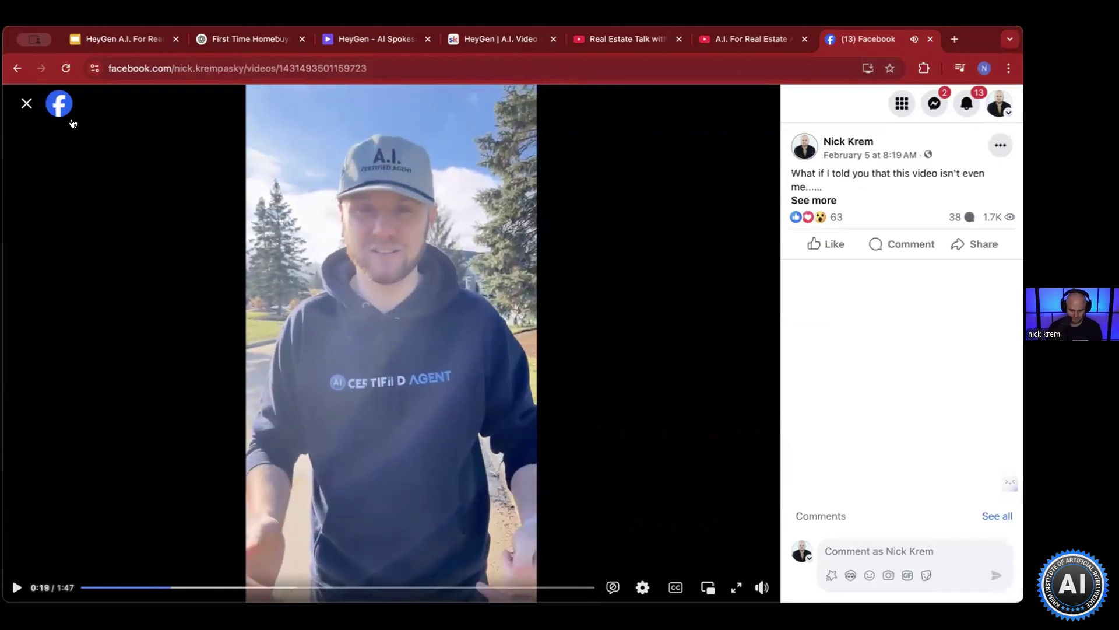
click(26, 102)
scroll(491, 326, up, 1)
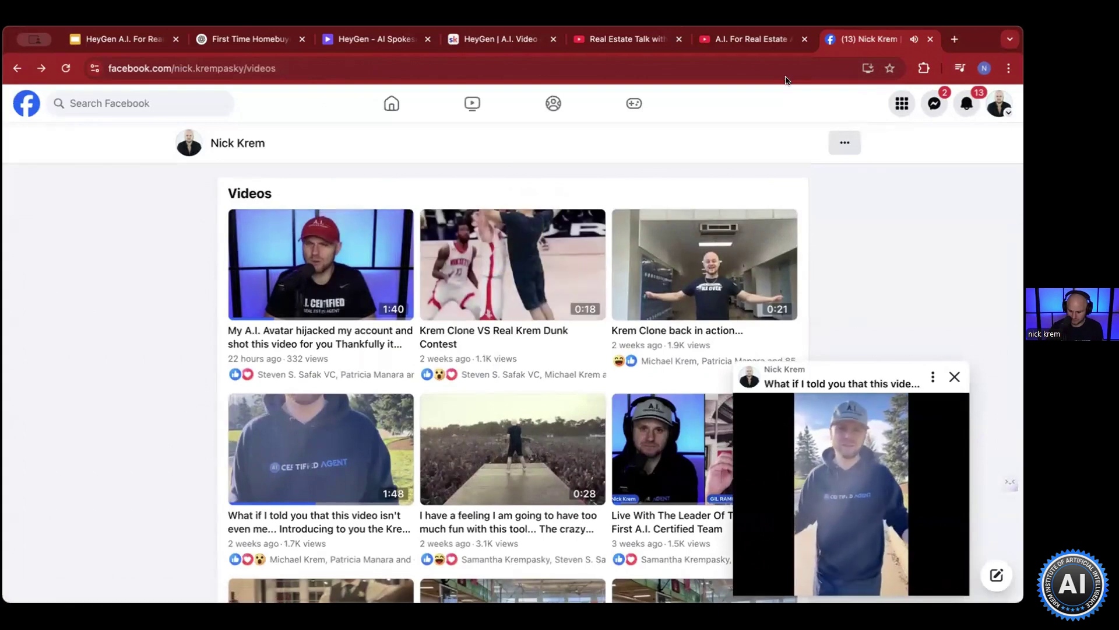
click(954, 377)
- Watch parts of the "My A.I. Avatar hijacked my account" video, pausing between them, and close it
click(307, 257)
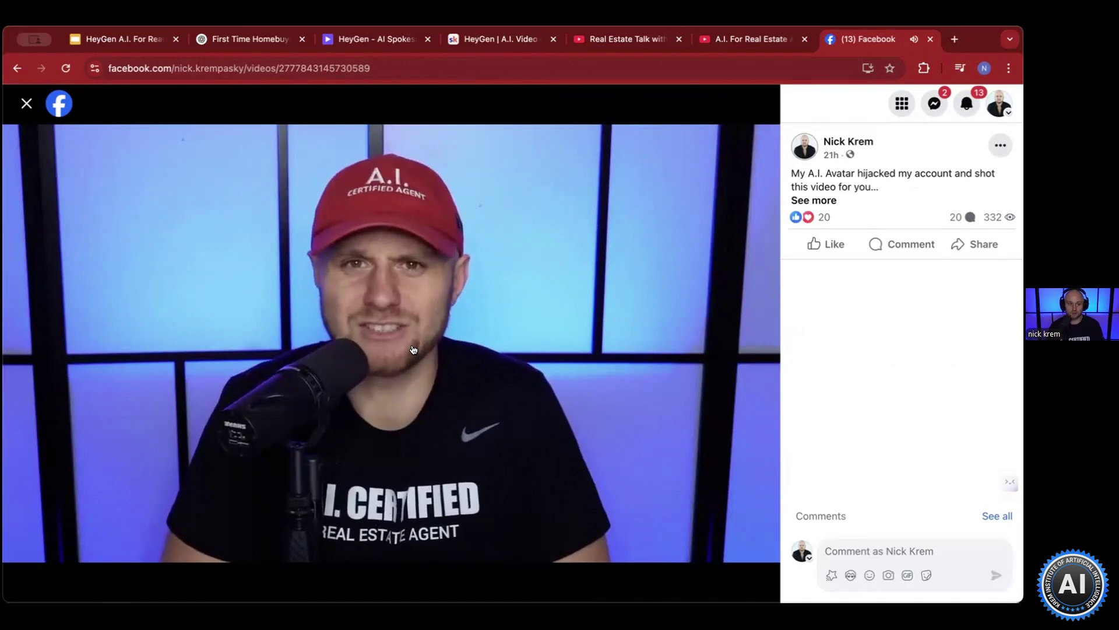
click(406, 354)
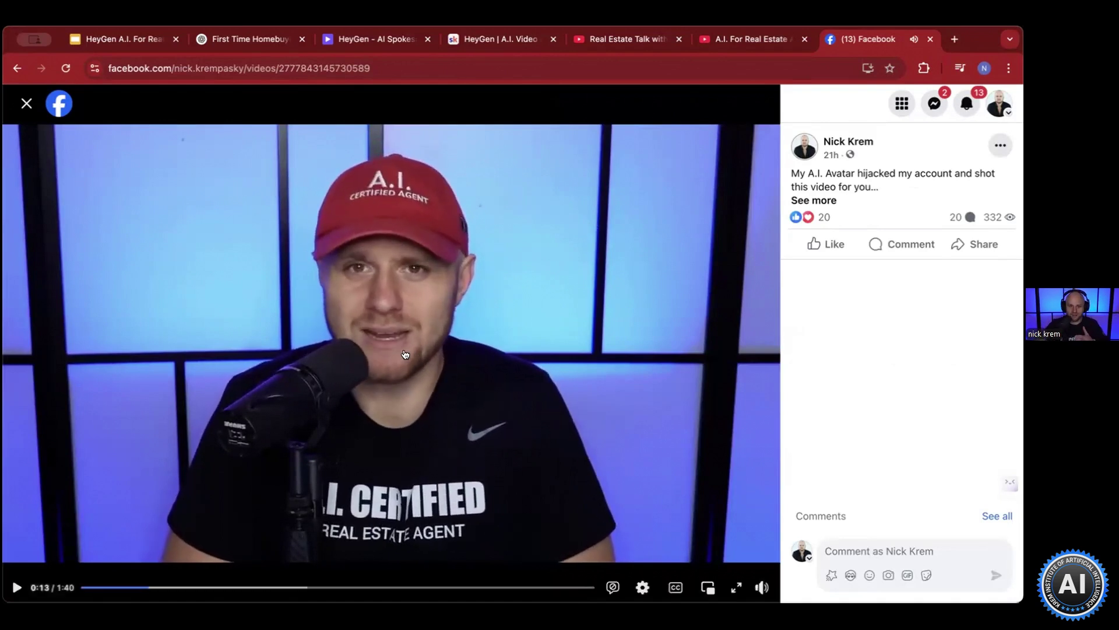
click(403, 350)
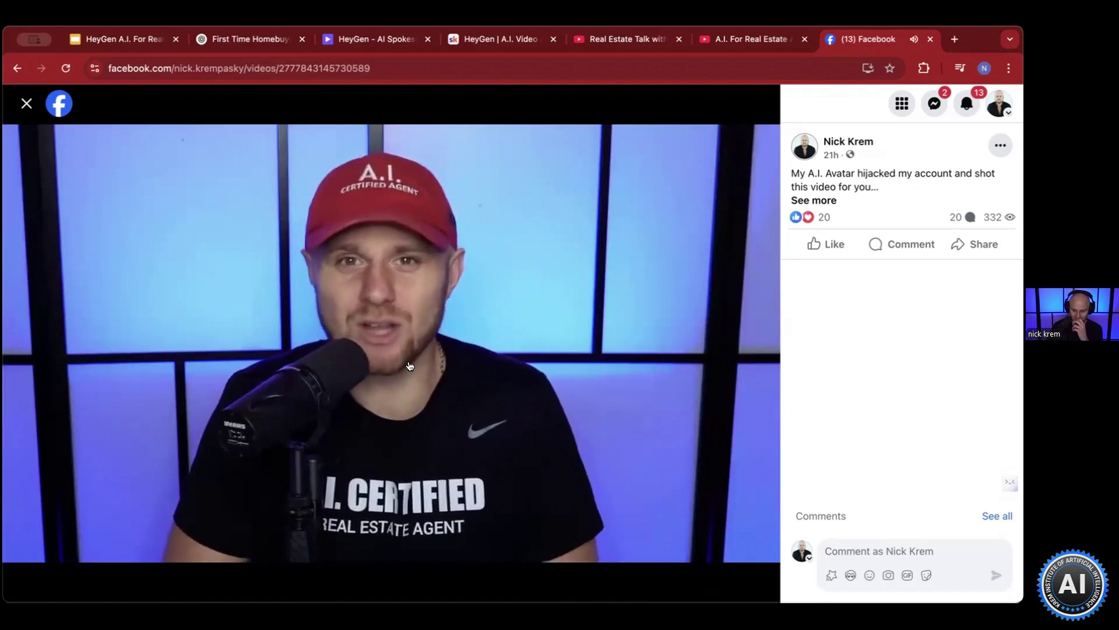
click(443, 299)
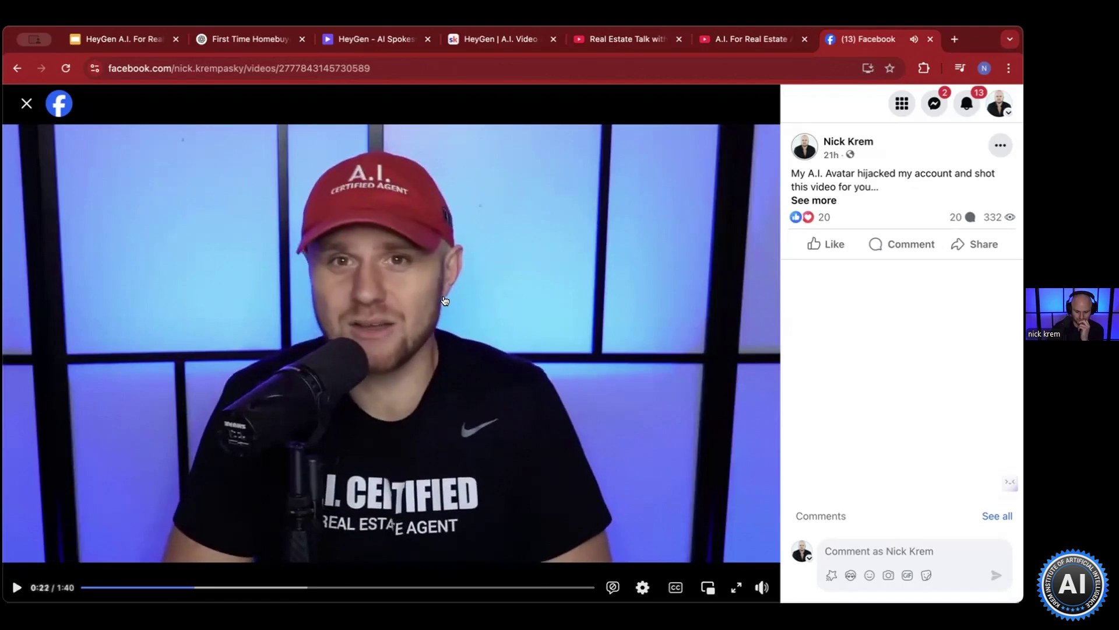
click(26, 105)
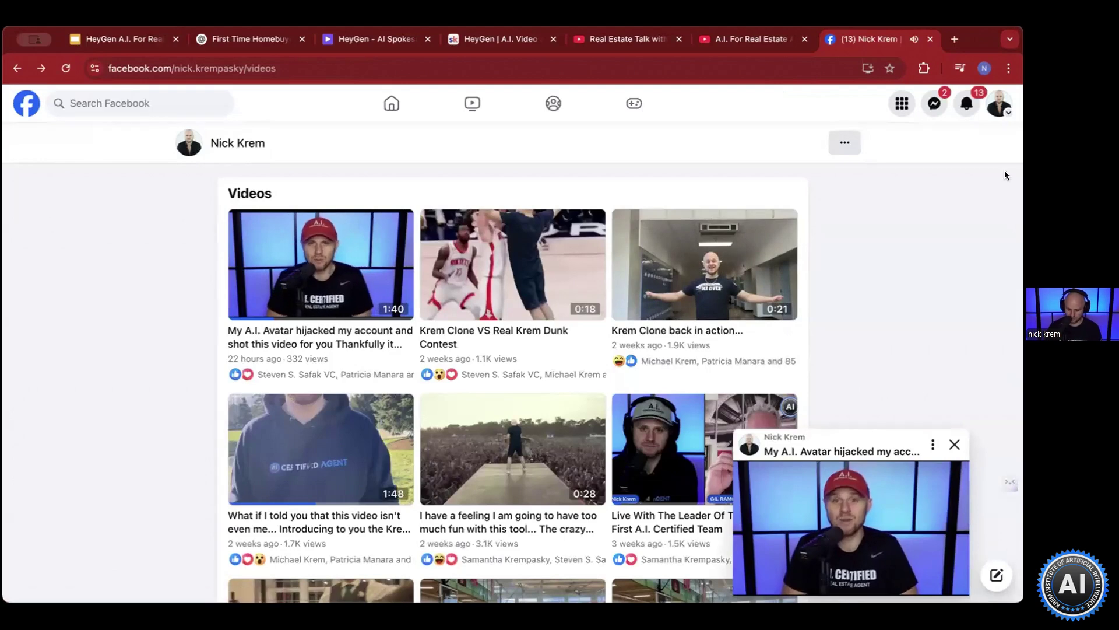
click(953, 444)
- Return to HeyGen's projects and play the "A_I_ Certified Marketing Assistant - Weekly Report" video full screen, skipping ahead to about 0:44
click(353, 41)
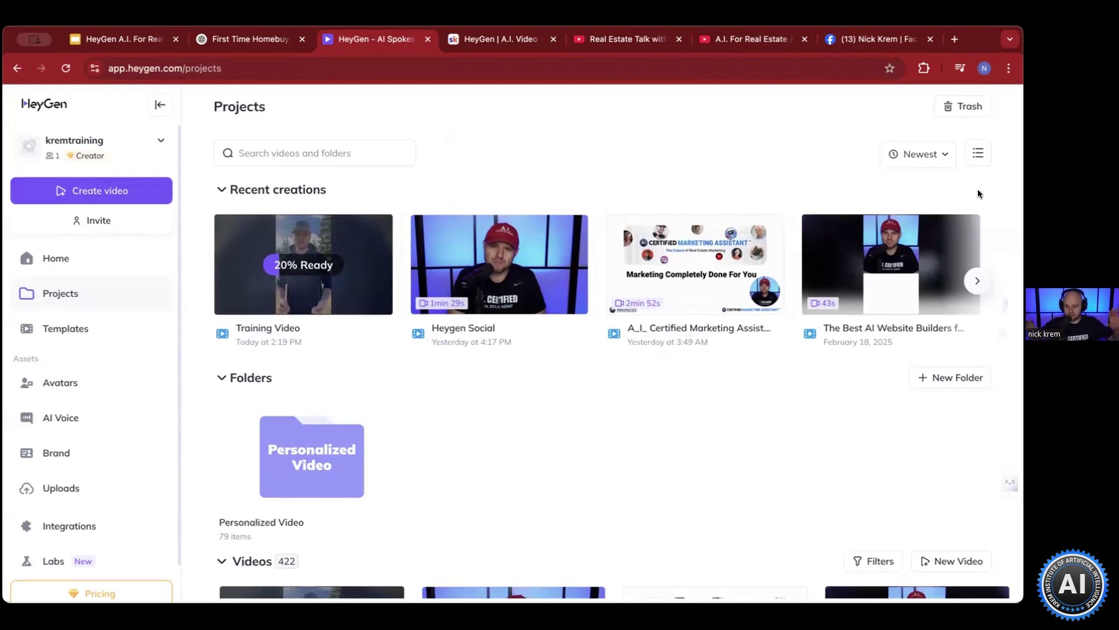
click(761, 256)
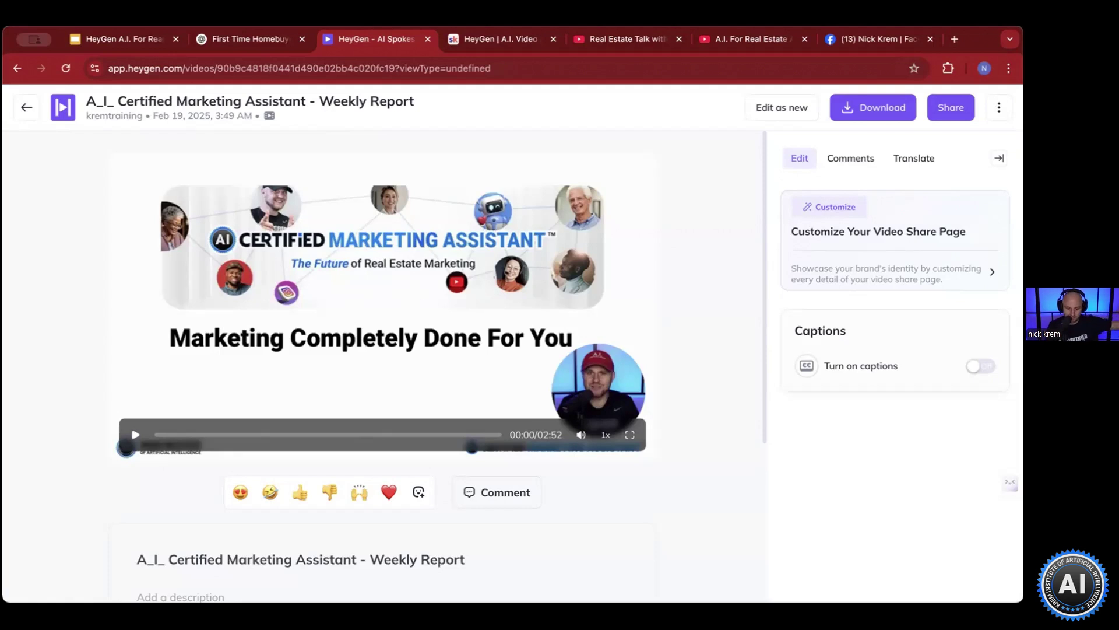
click(495, 303)
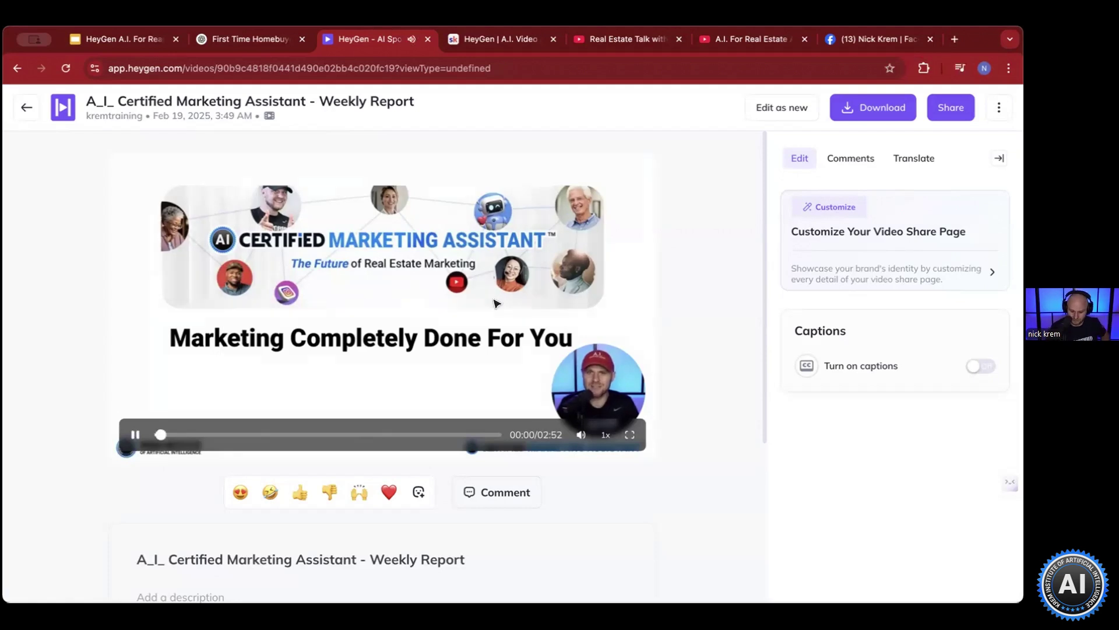
click(630, 434)
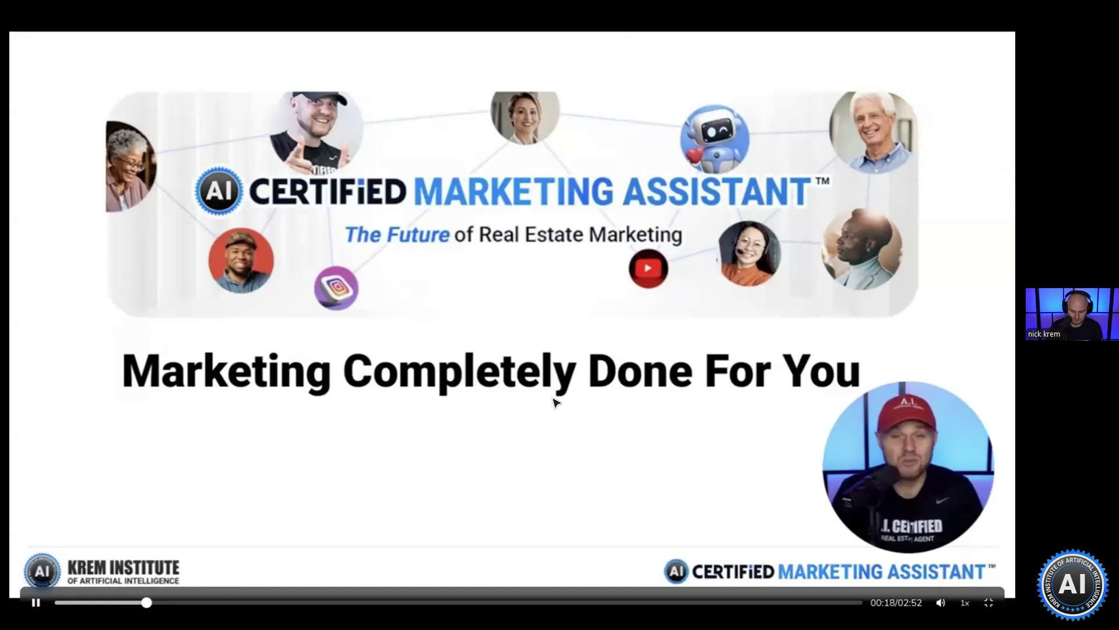
click(264, 603)
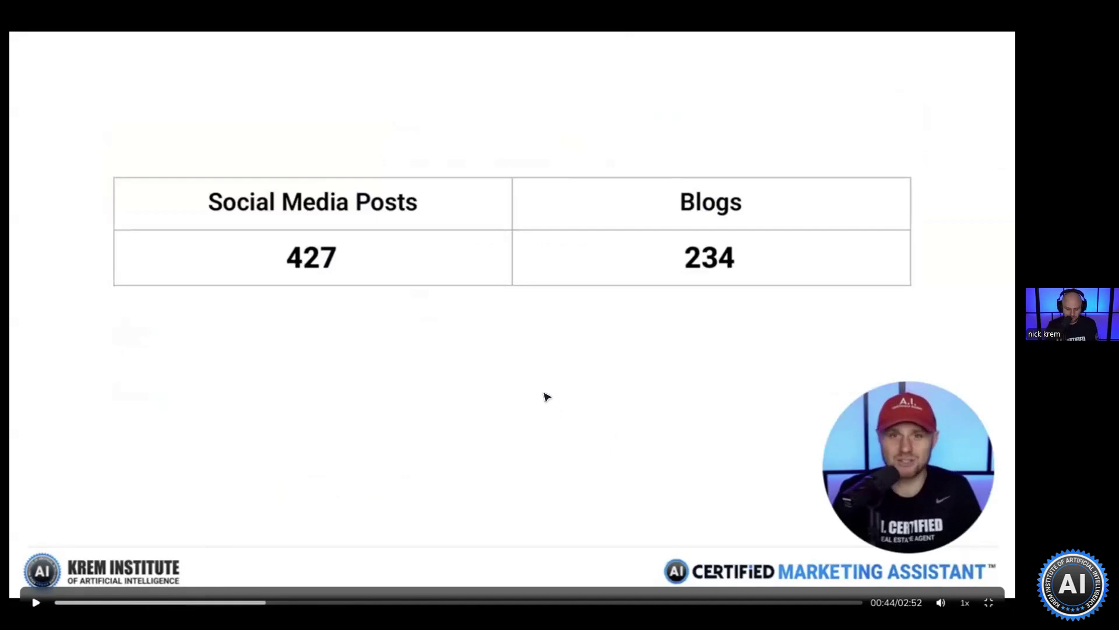
- Exit full screen, sample the weekly report video at about 1:44 and 2:34, and return to the projects list
key(Escape)
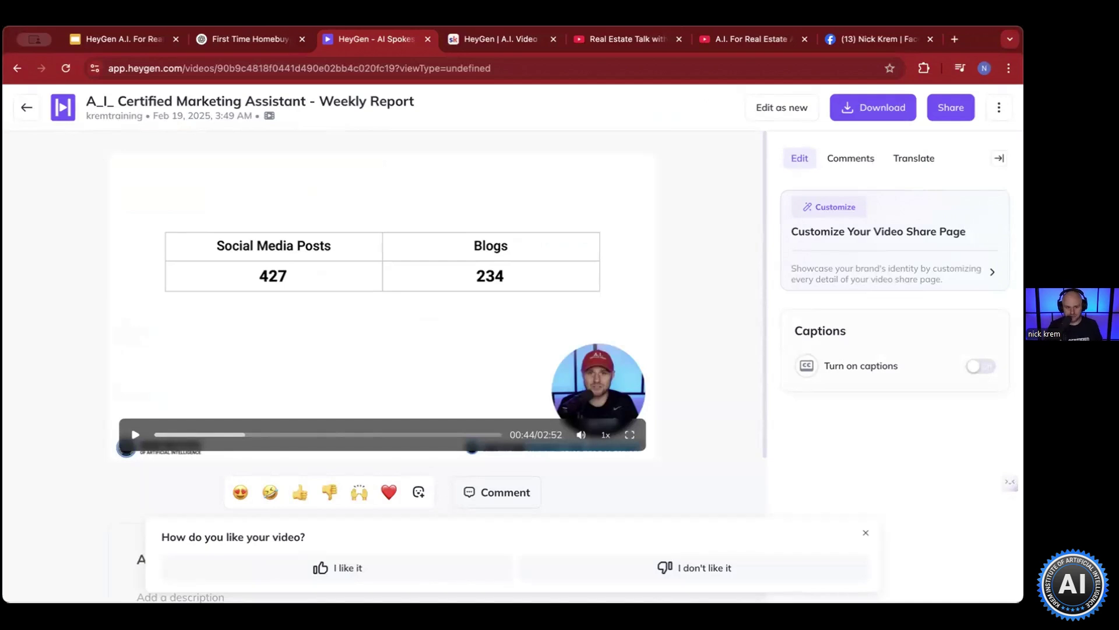
click(407, 435)
click(363, 436)
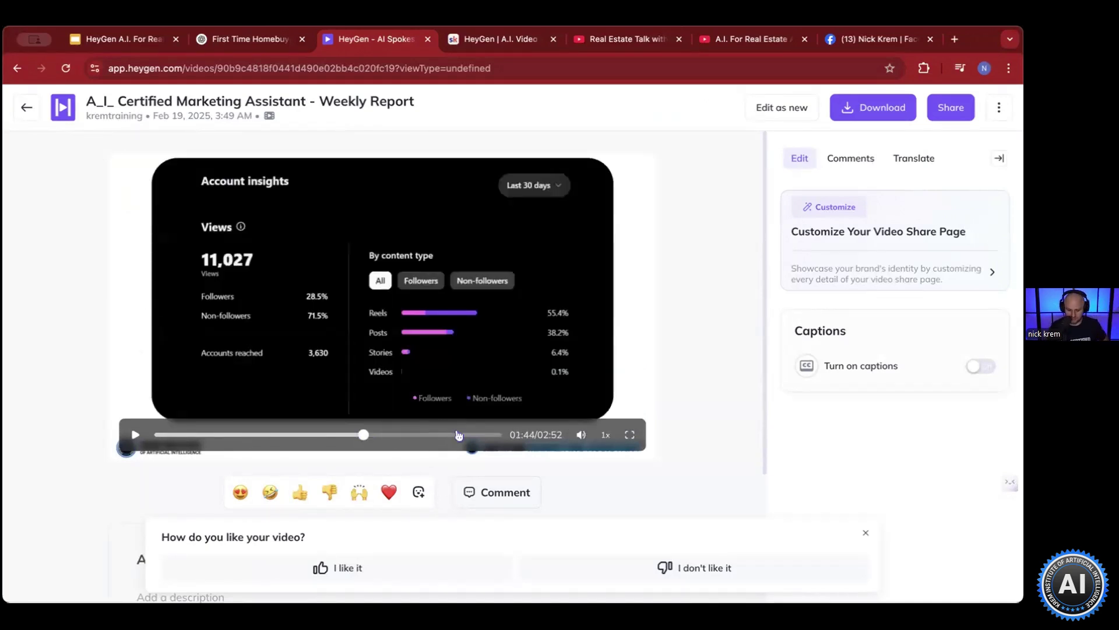
click(460, 435)
click(27, 108)
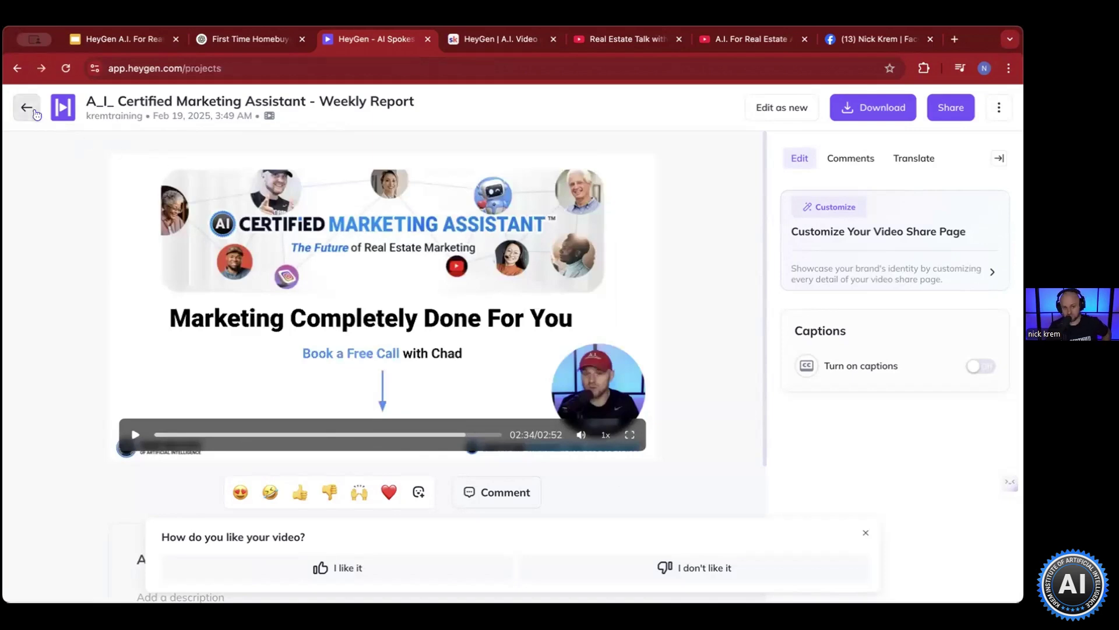
scroll(450, 338, down, 3)
scroll(452, 340, up, 2)
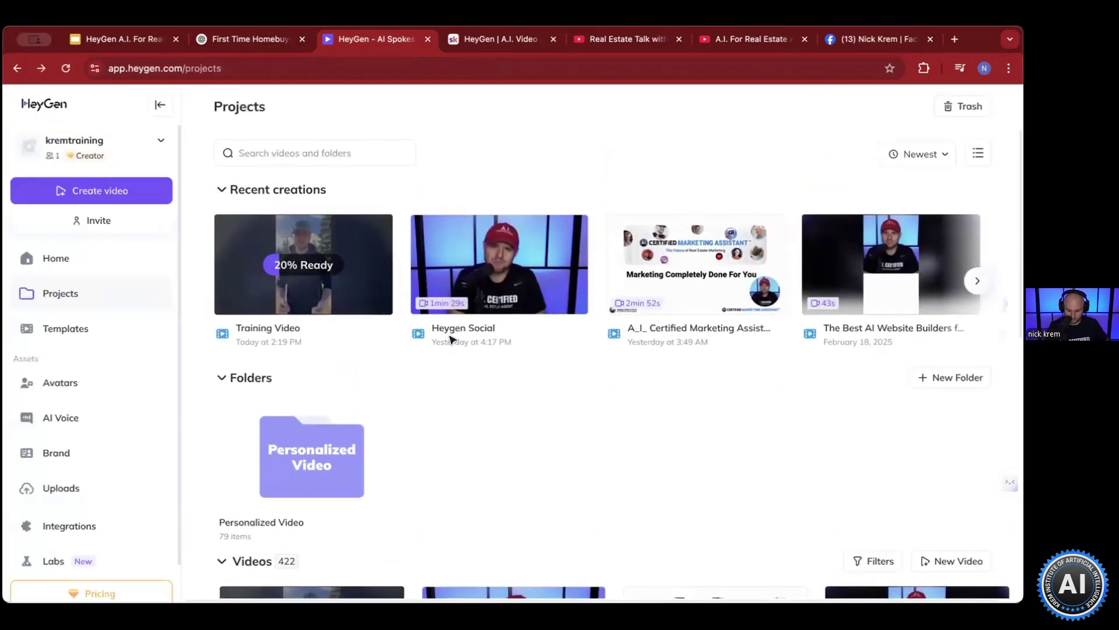
- Open krem.ai/free-live-class-registration in a new tab, play part of the "Duplicate Yourself On Video Using A.I." video and pause it
click(954, 39)
text(free)
key(Return)
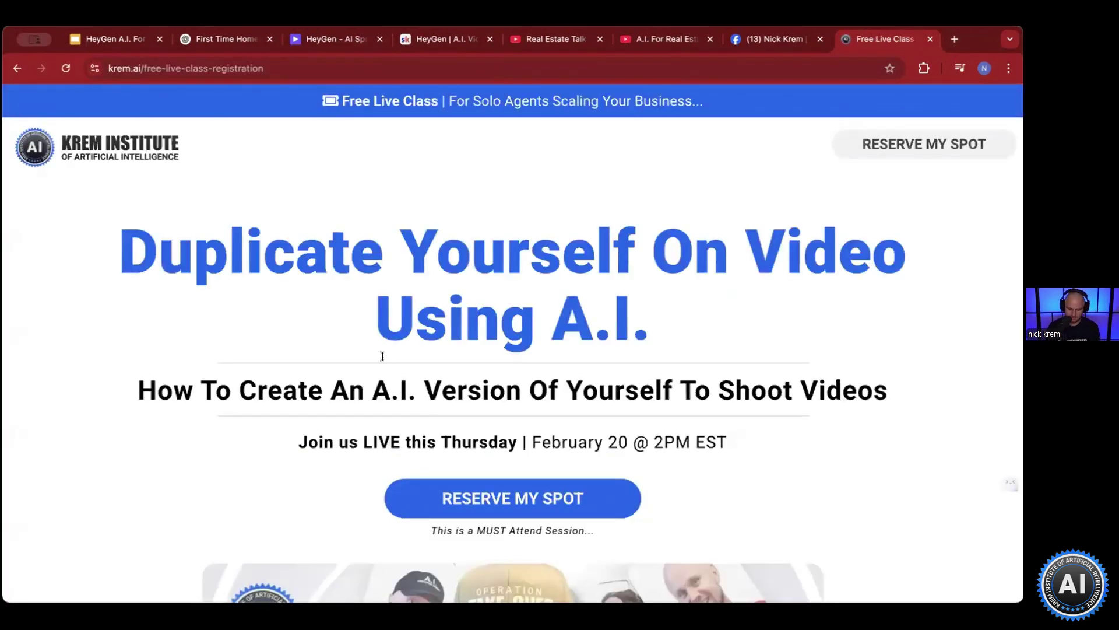
scroll(382, 356, down, 8)
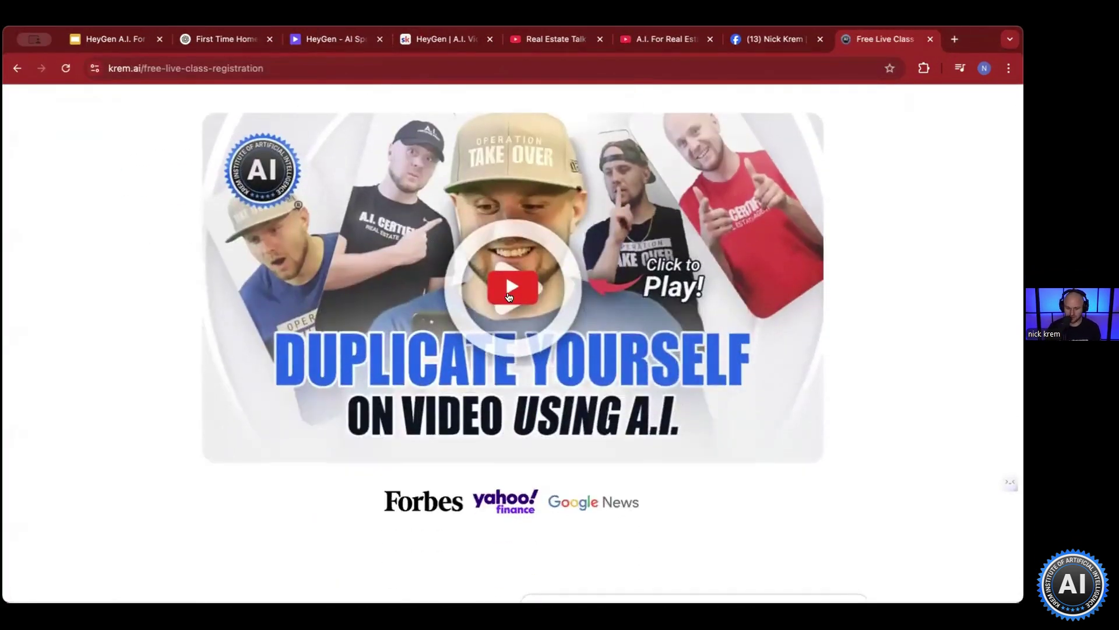
click(509, 297)
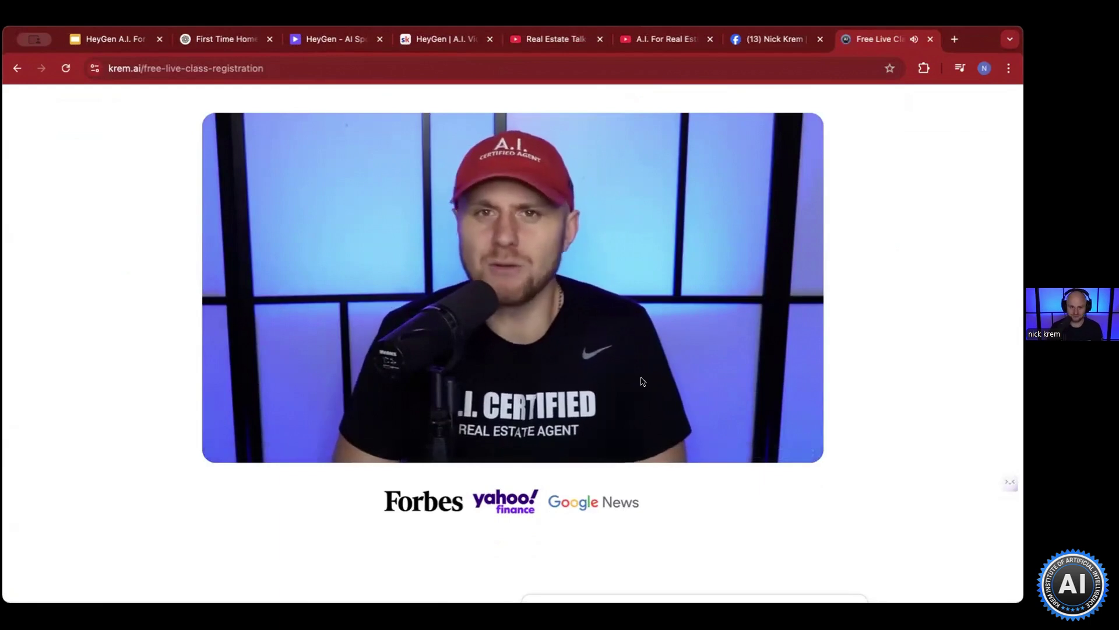
mouse_move(643, 381)
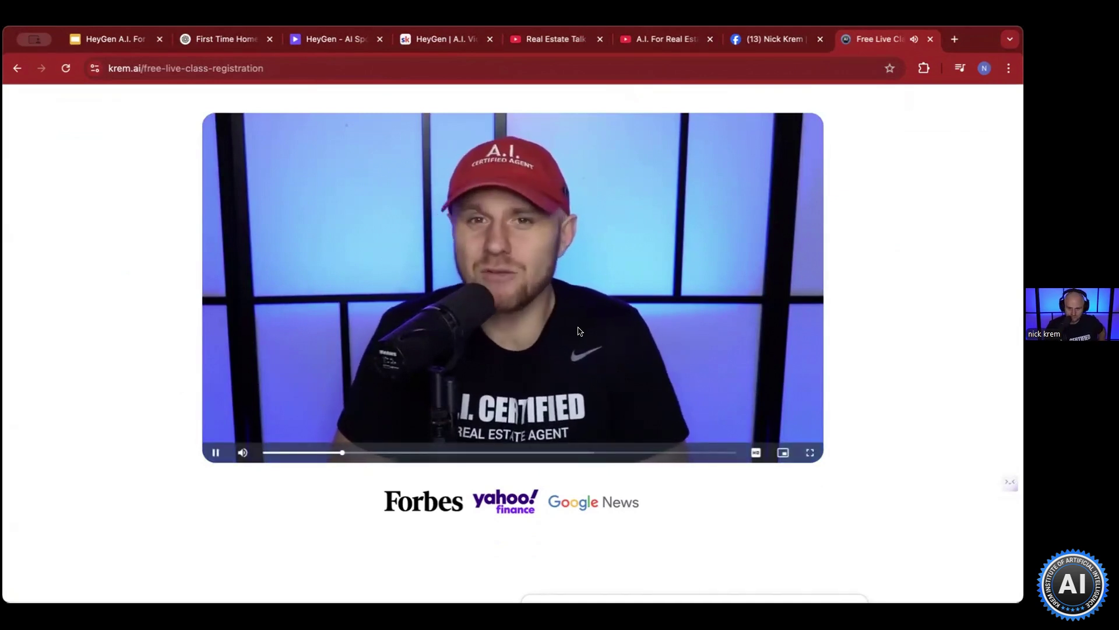
click(580, 274)
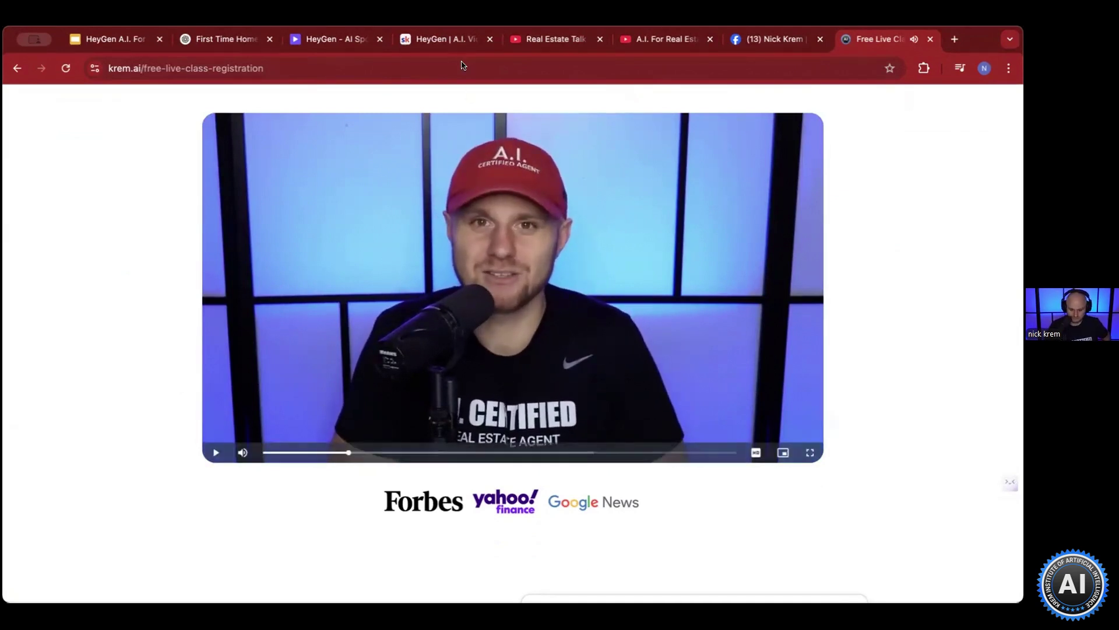
- Return to HeyGen's projects and open the Interactive Avatar tool in Labs
click(343, 41)
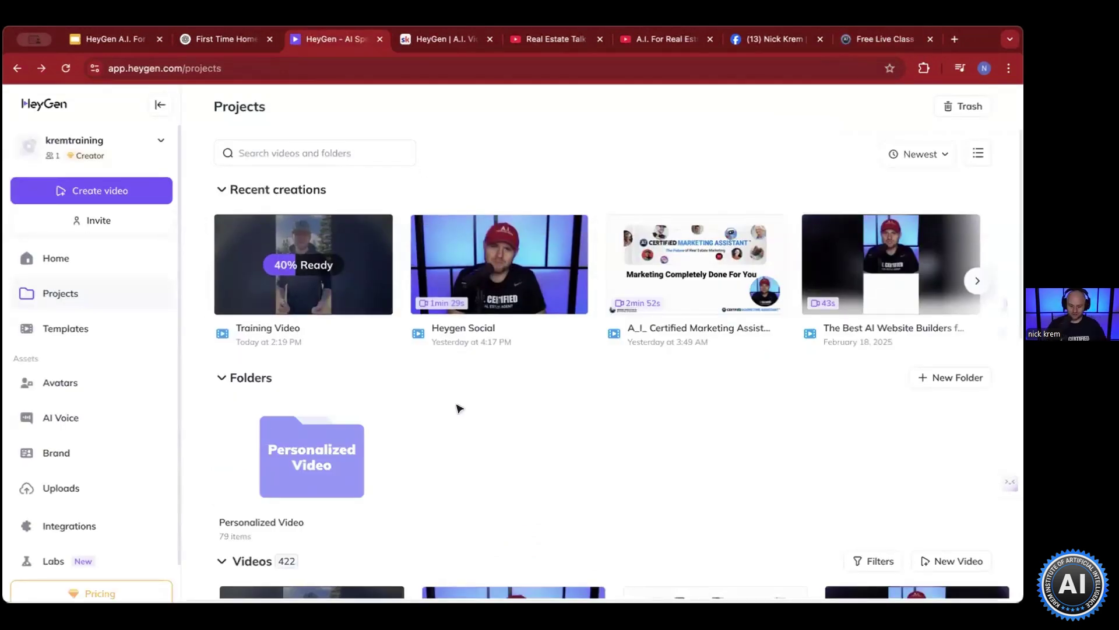
scroll(124, 430, down, 1)
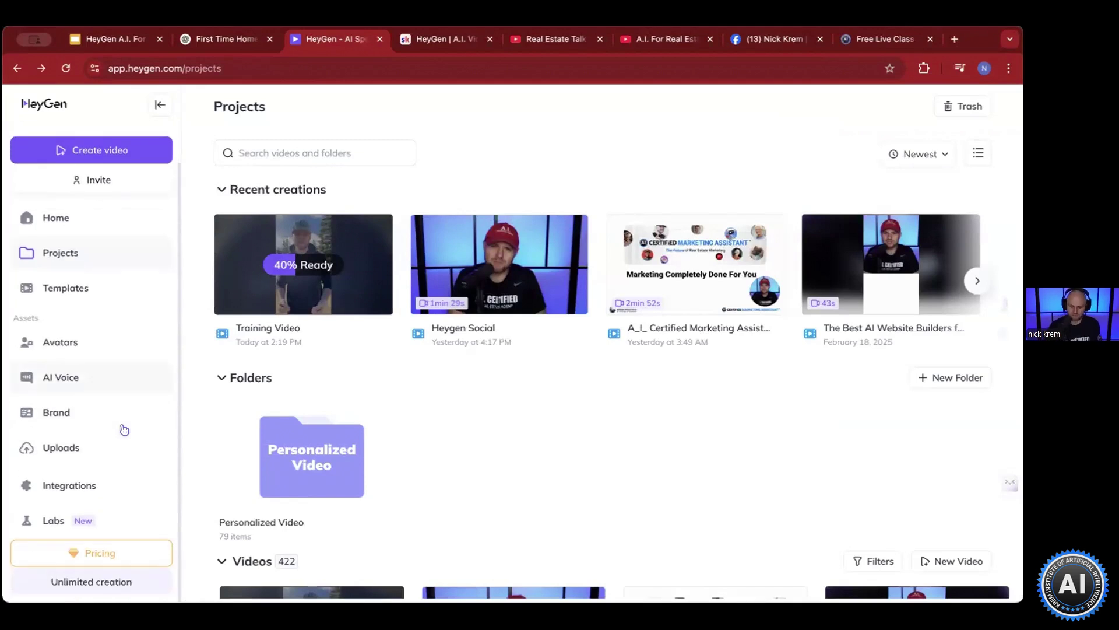
scroll(70, 250, up, 1)
scroll(73, 261, down, 1)
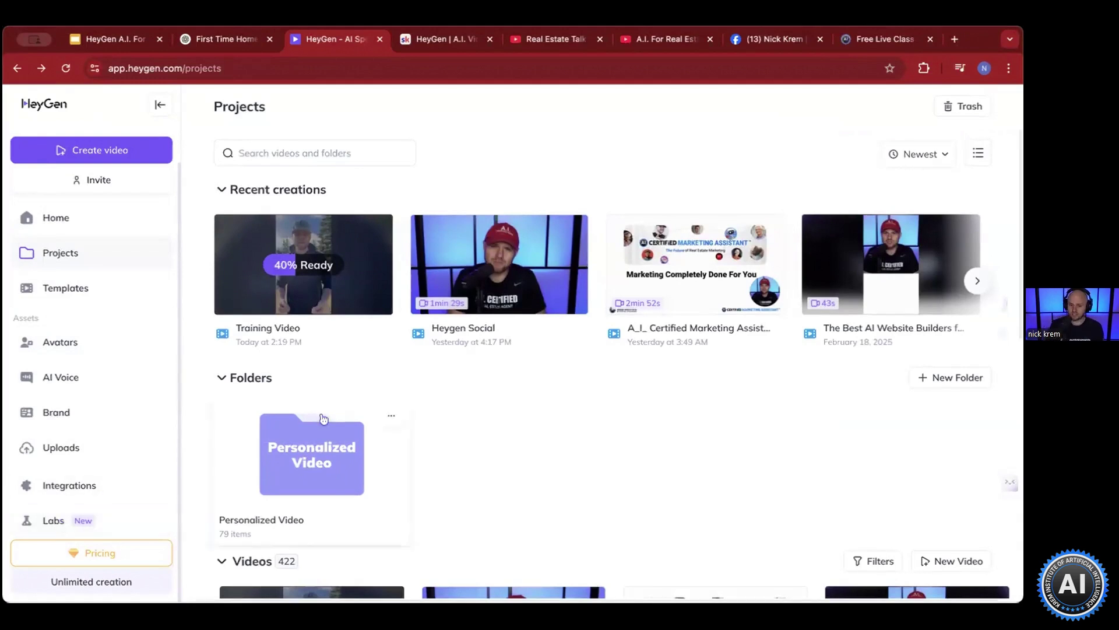
scroll(94, 267, up, 1)
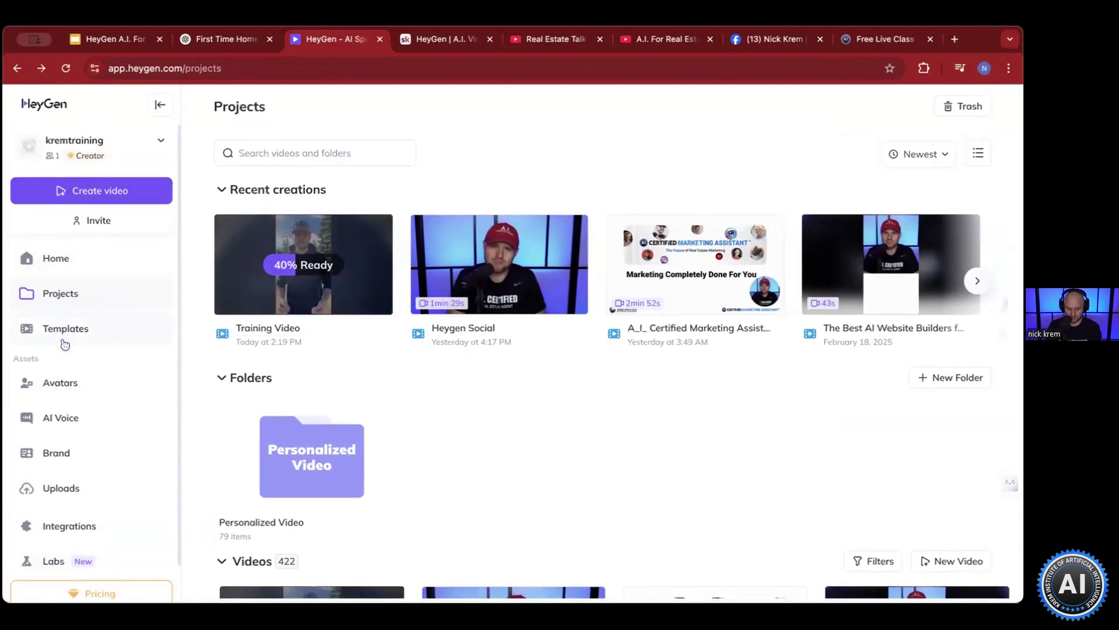
scroll(64, 344, down, 1)
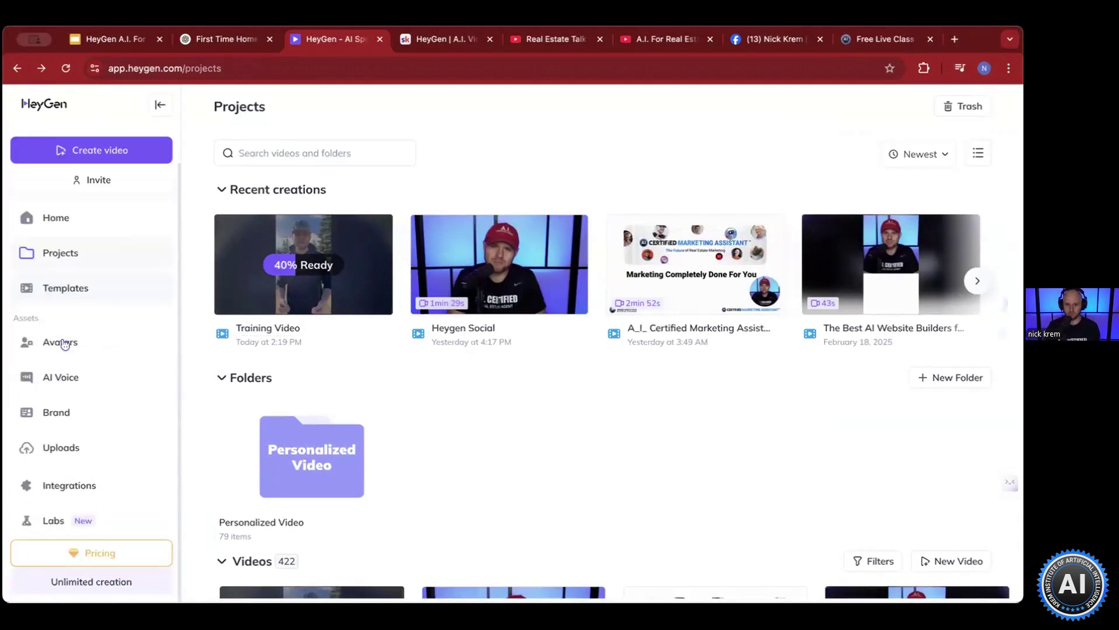
click(52, 518)
click(509, 269)
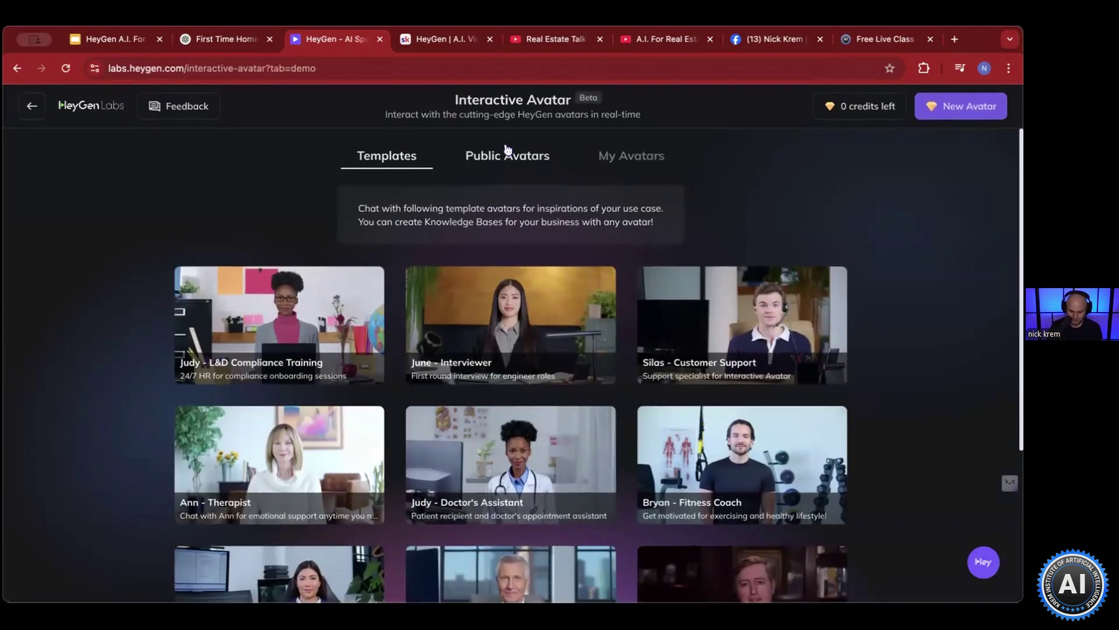
- Check the My Avatars section, then start a new English chat with the "June - Interviewer" template avatar
click(631, 155)
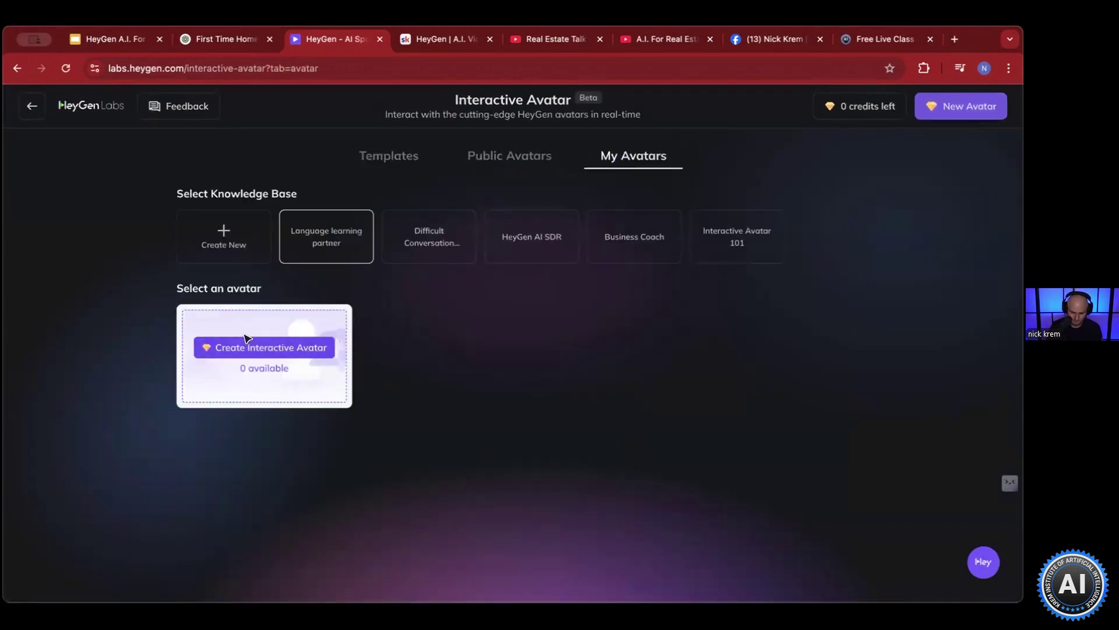
click(411, 161)
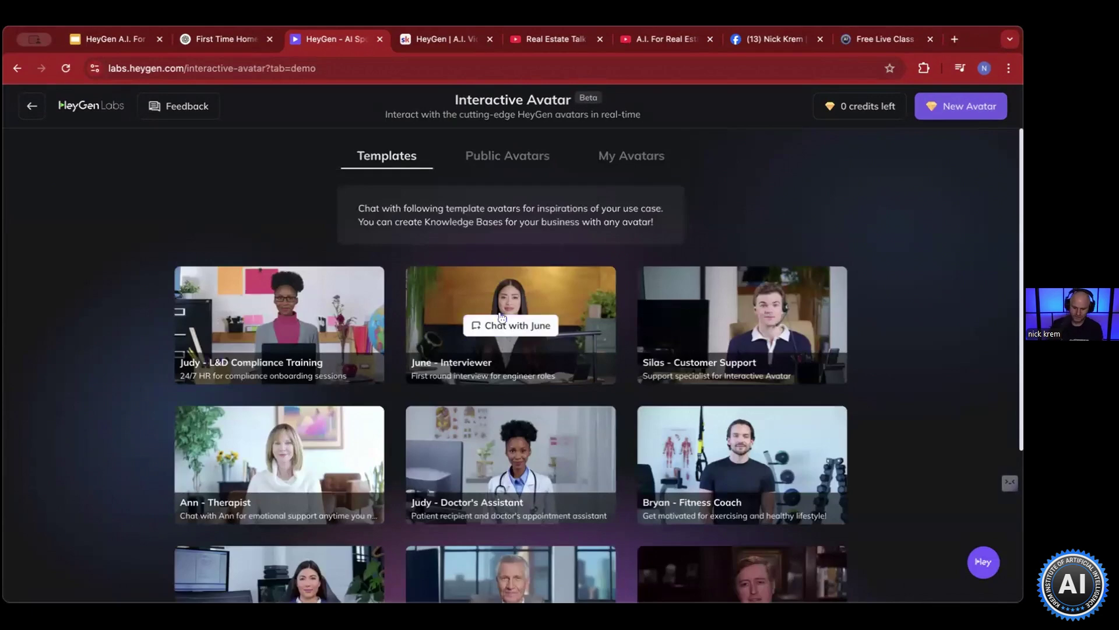
click(499, 325)
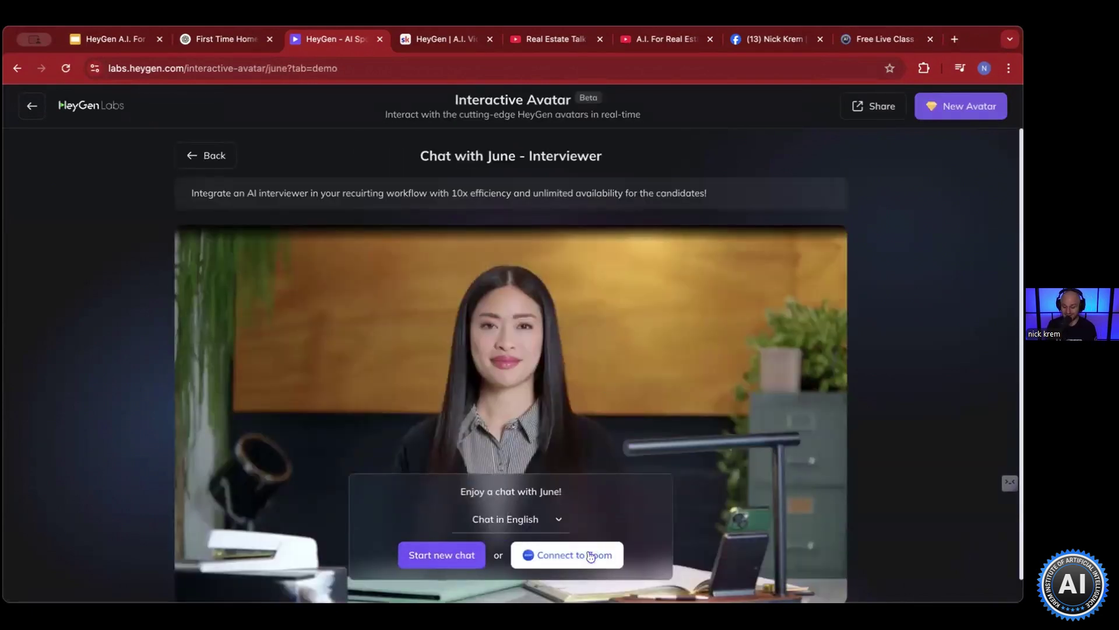
click(425, 556)
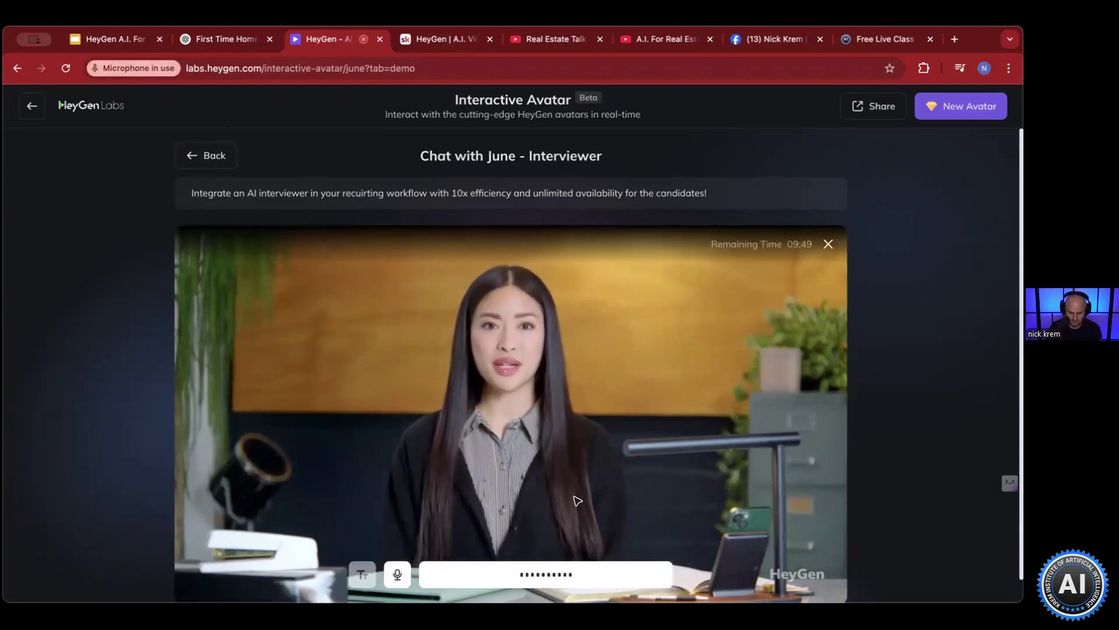
- Talk with June by voice, switching the microphone as needed, and end the chat session
click(401, 573)
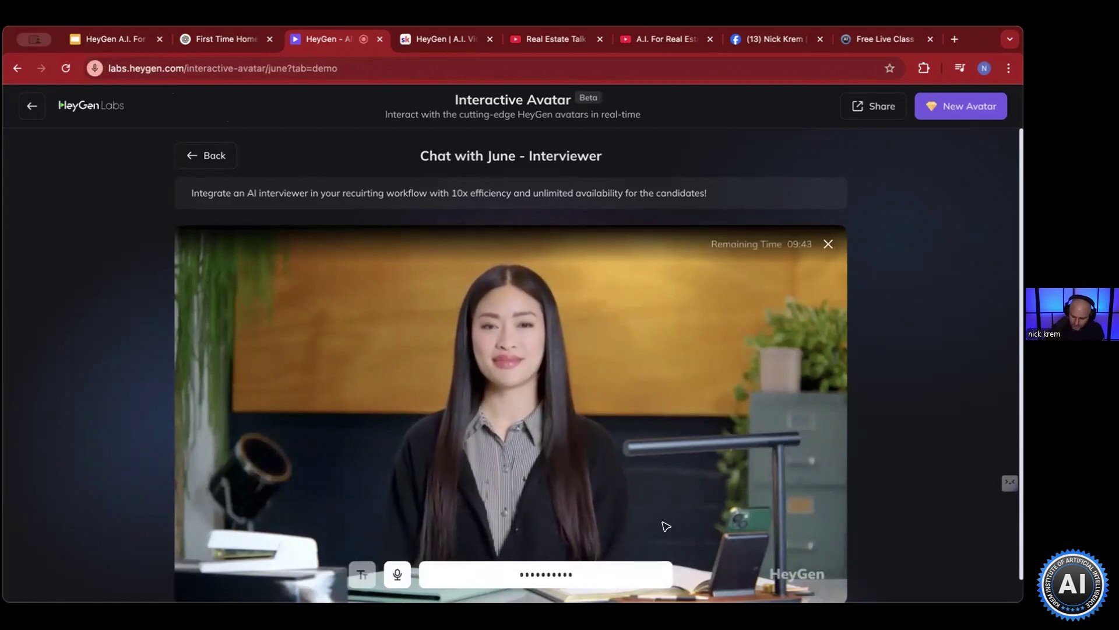
click(398, 574)
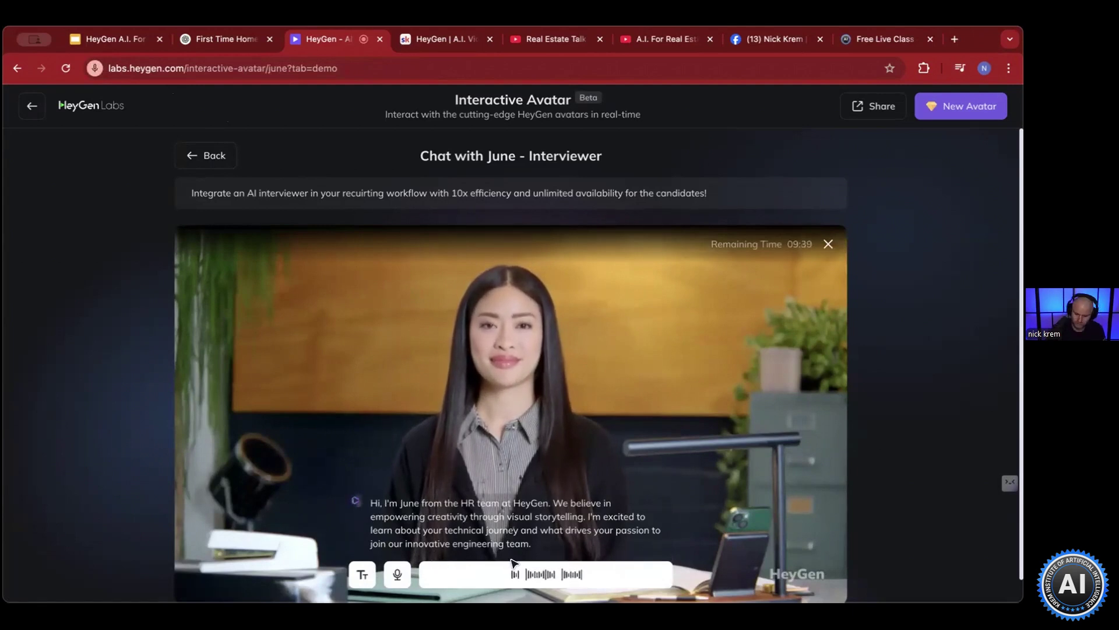
click(390, 576)
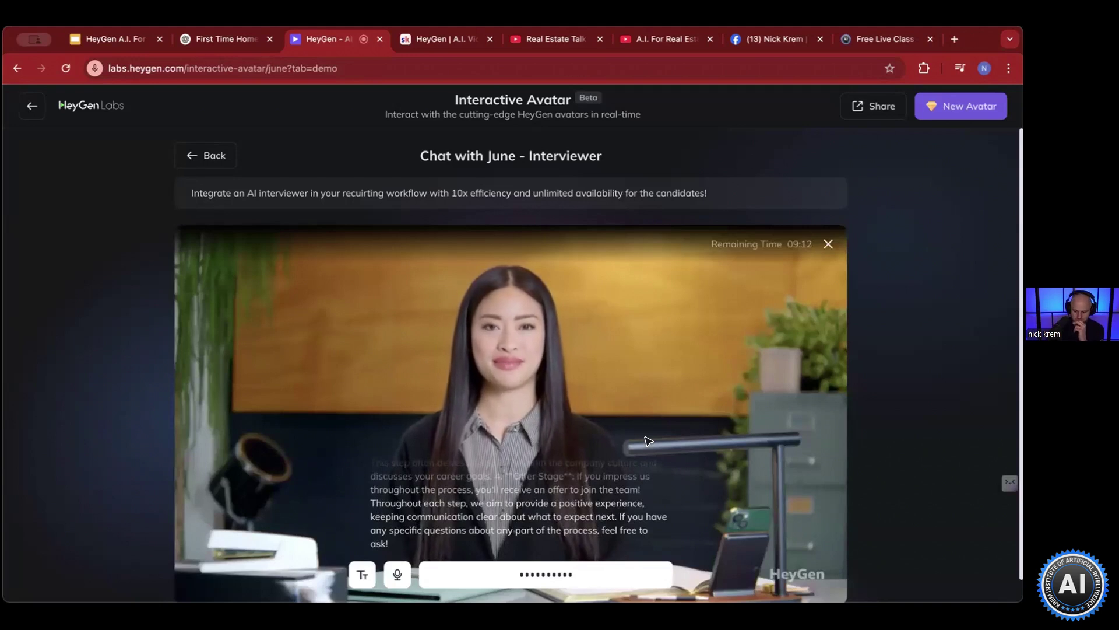
click(826, 245)
click(467, 366)
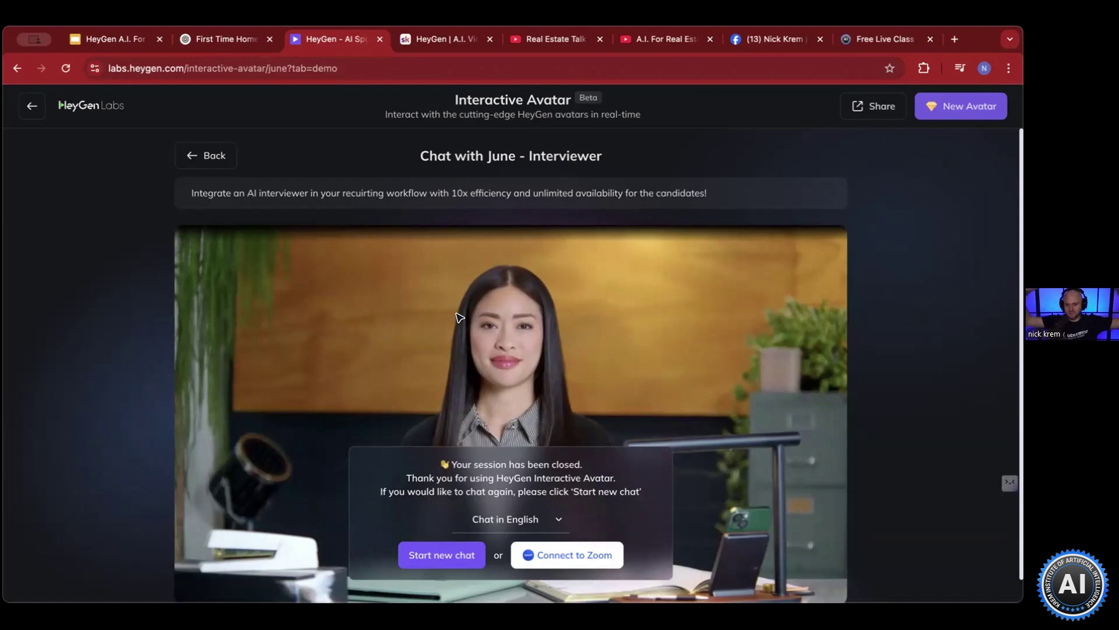
- Leave the Interactive Avatar tool and go to HeyGen's home page
click(211, 155)
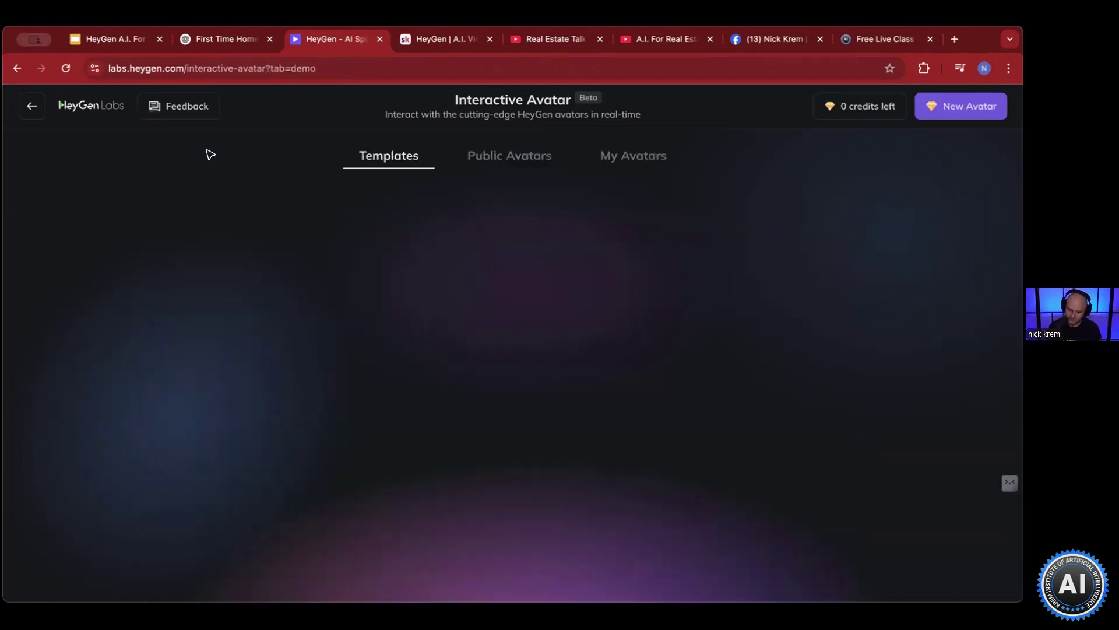
click(34, 107)
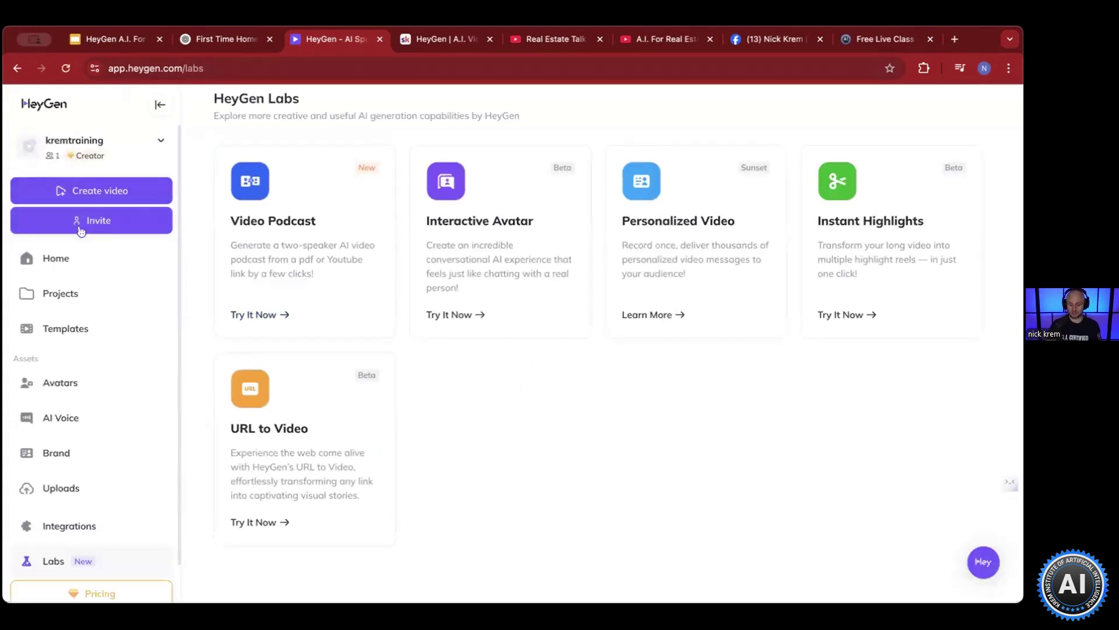
click(69, 261)
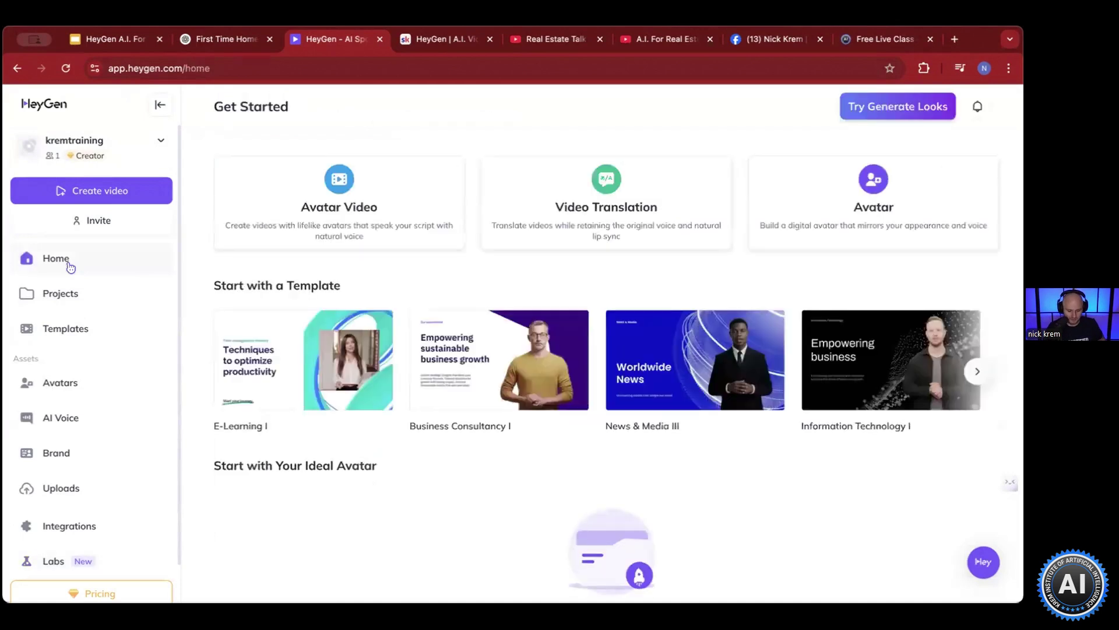